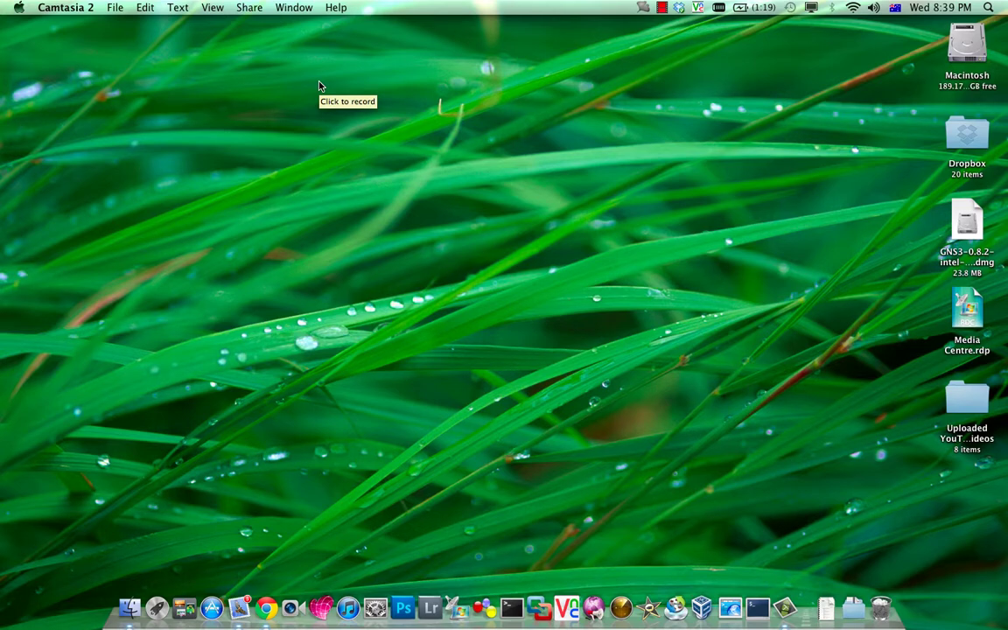
Check the Mac's version and hardware details in About This Mac
{"action": "left_click", "coordinate": [319, 85]}
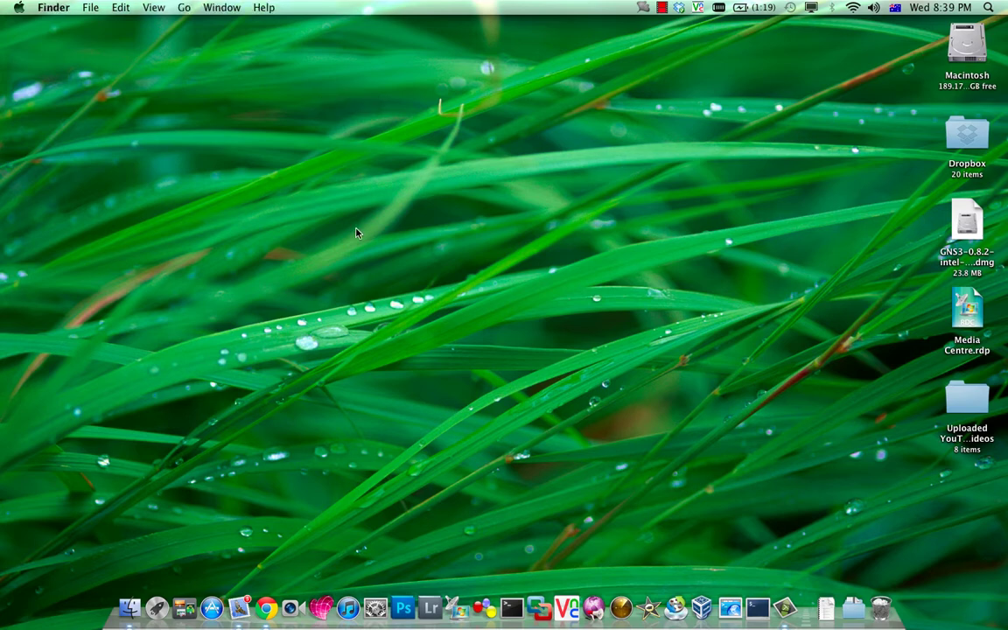
{"action": "left_click", "coordinate": [19, 7]}
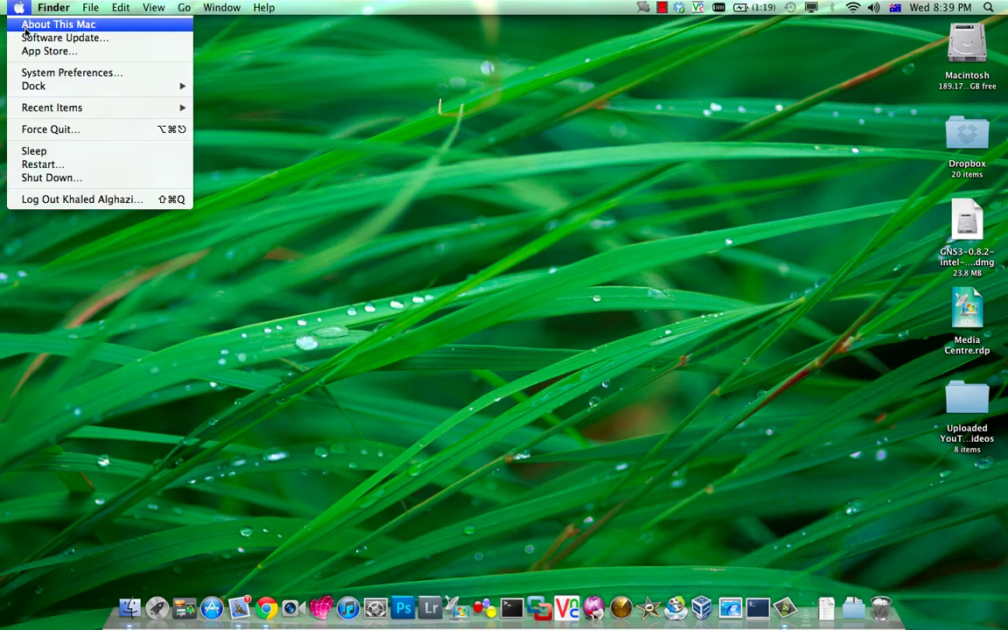
{"action": "left_click", "coordinate": [26, 24]}
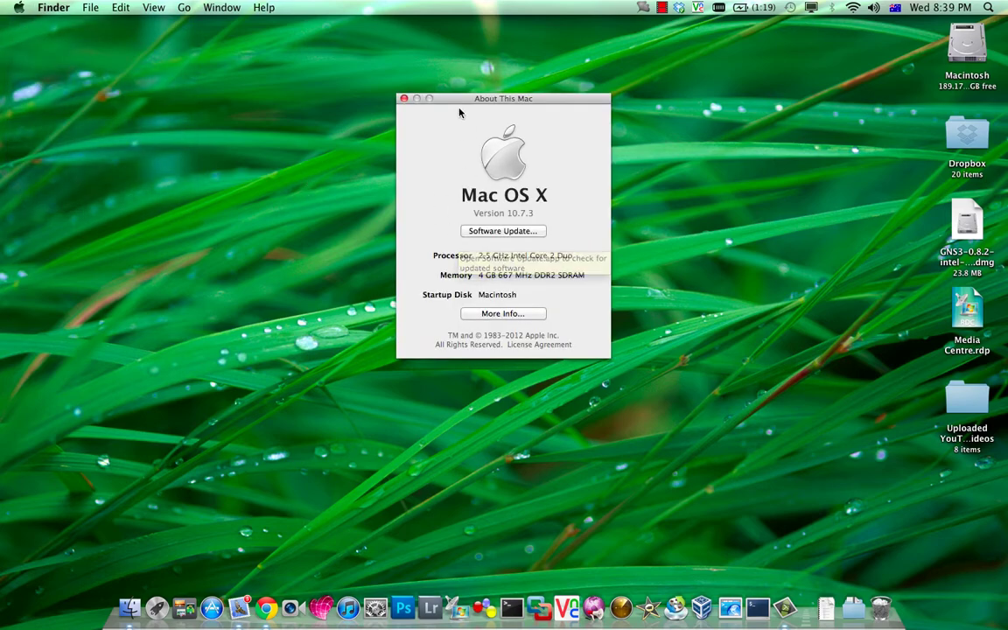
{"action": "left_click_drag", "start_coordinate": [471, 100], "coordinate": [408, 120]}
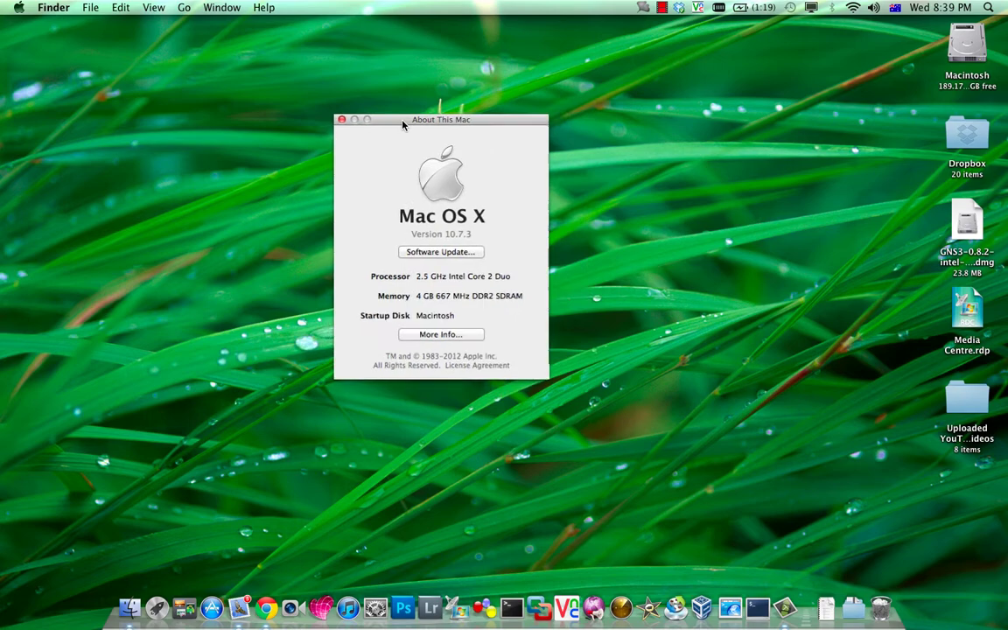
{"action": "left_click", "coordinate": [343, 121]}
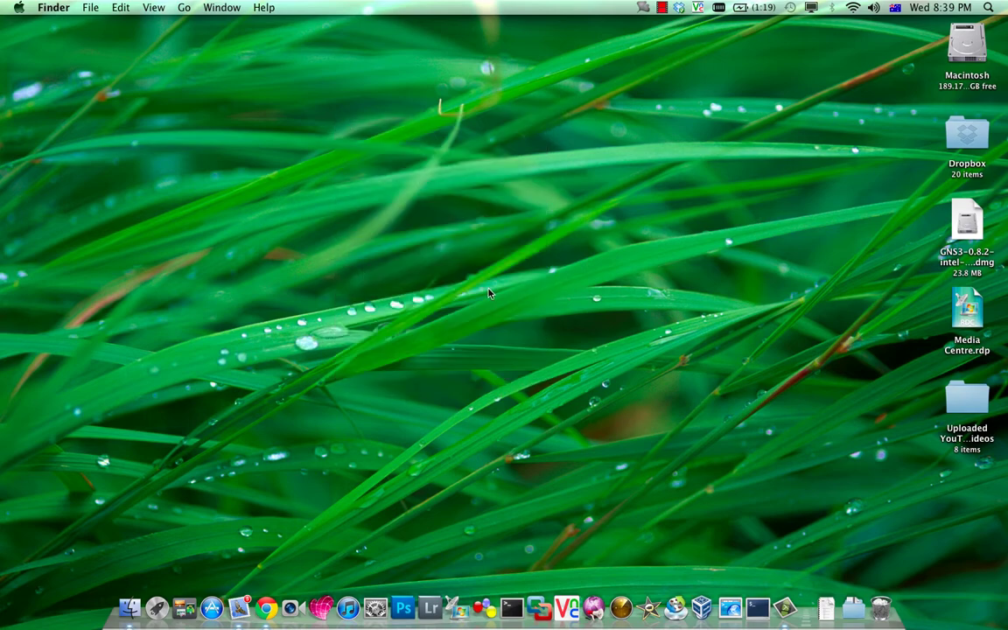
Search gns3 in Chrome and go to the gns3.net download page
{"action": "left_click", "coordinate": [267, 607]}
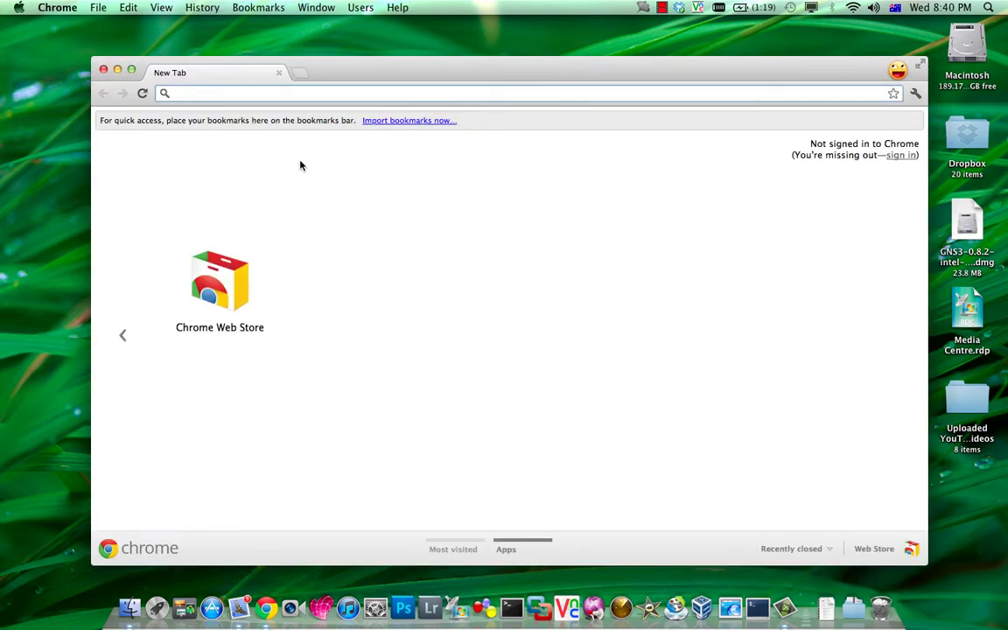
{"action": "type", "text": "gns3"}
{"action": "key", "text": "Return"}
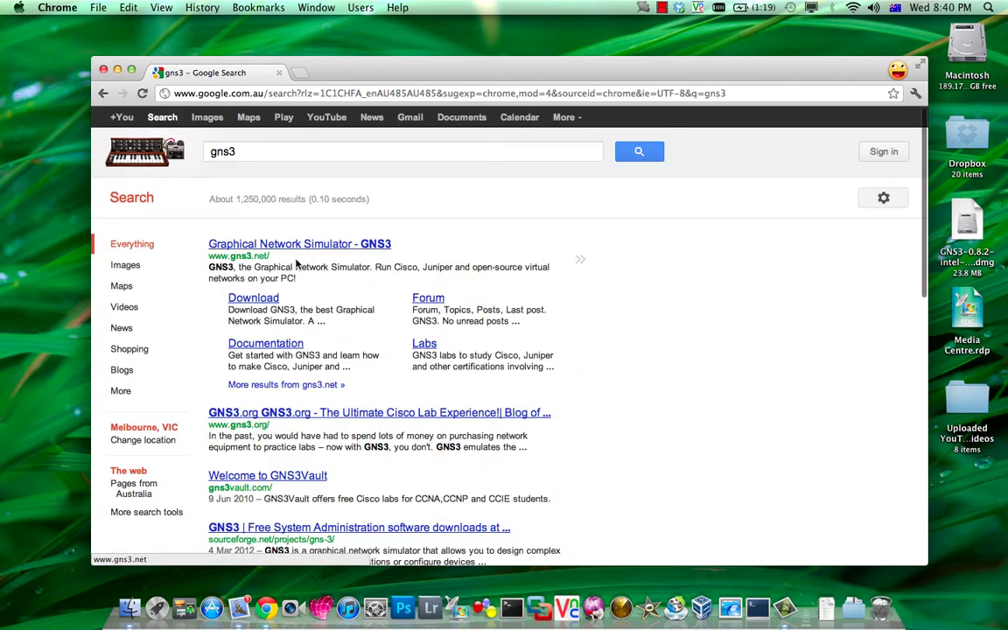
{"action": "key", "text": "super+equal"}
{"action": "key", "text": "super+equal"}
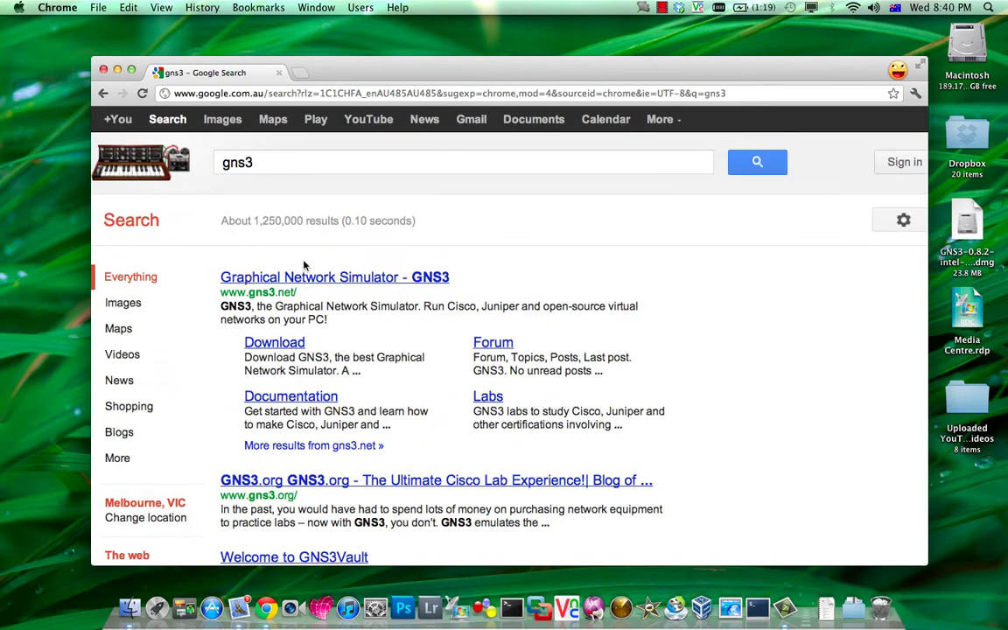
{"action": "left_click", "coordinate": [323, 280]}
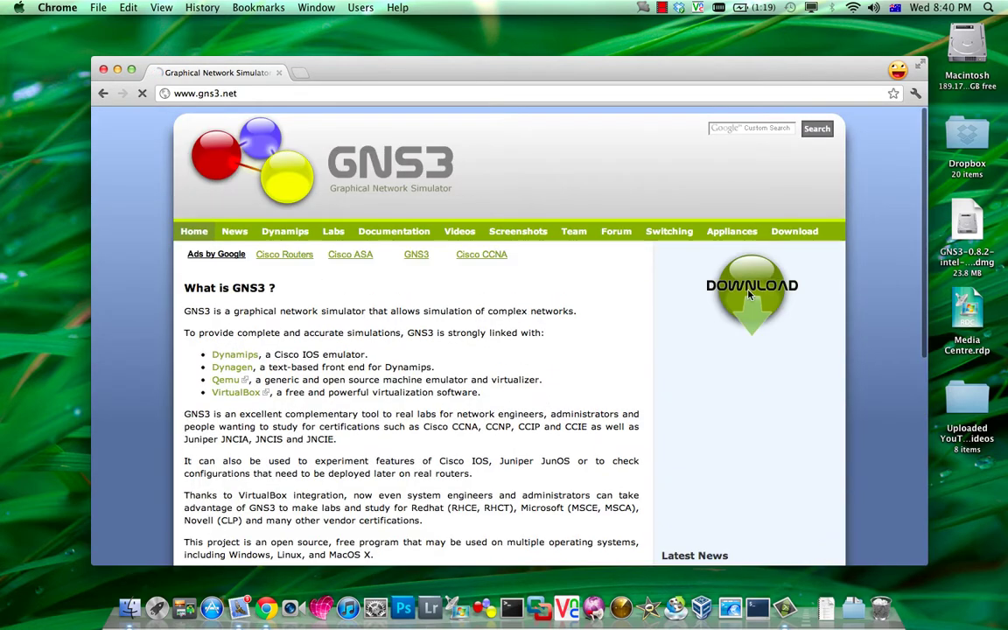
{"action": "left_click", "coordinate": [749, 294]}
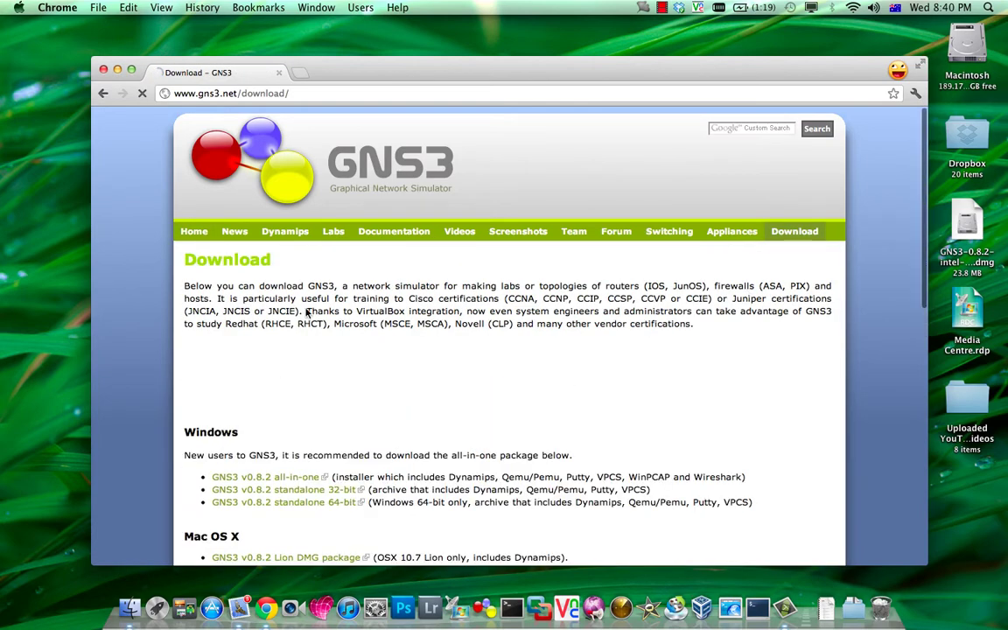
Download the GNS3 v0.8.2 Lion DMG, close the sourceforge tab, and minimize Chrome
{"action": "scroll", "coordinate": [154, 366], "scroll_direction": "down", "scroll_amount": 5}
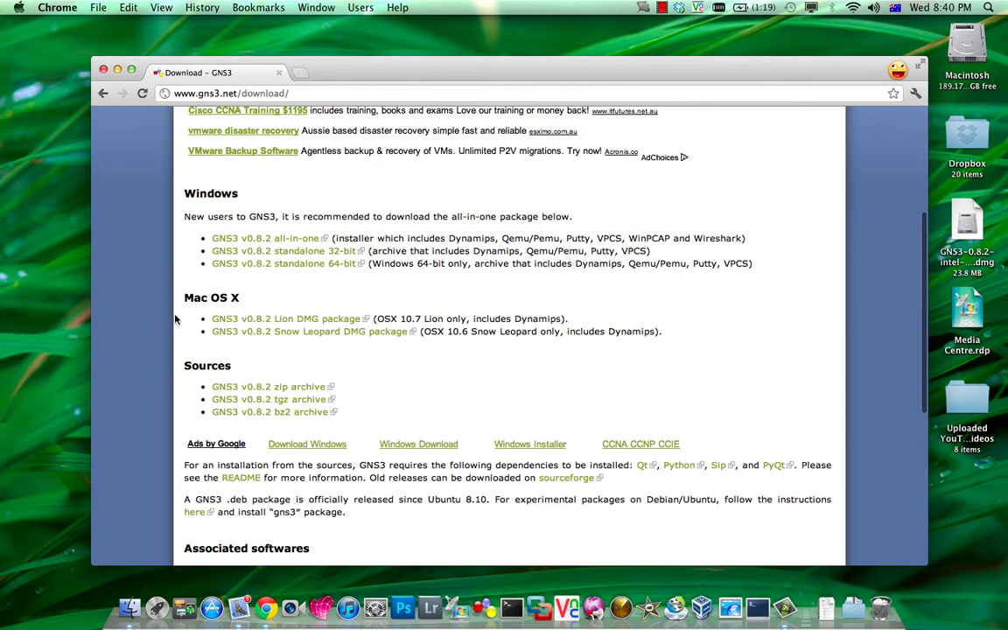
{"action": "double_click", "coordinate": [428, 319]}
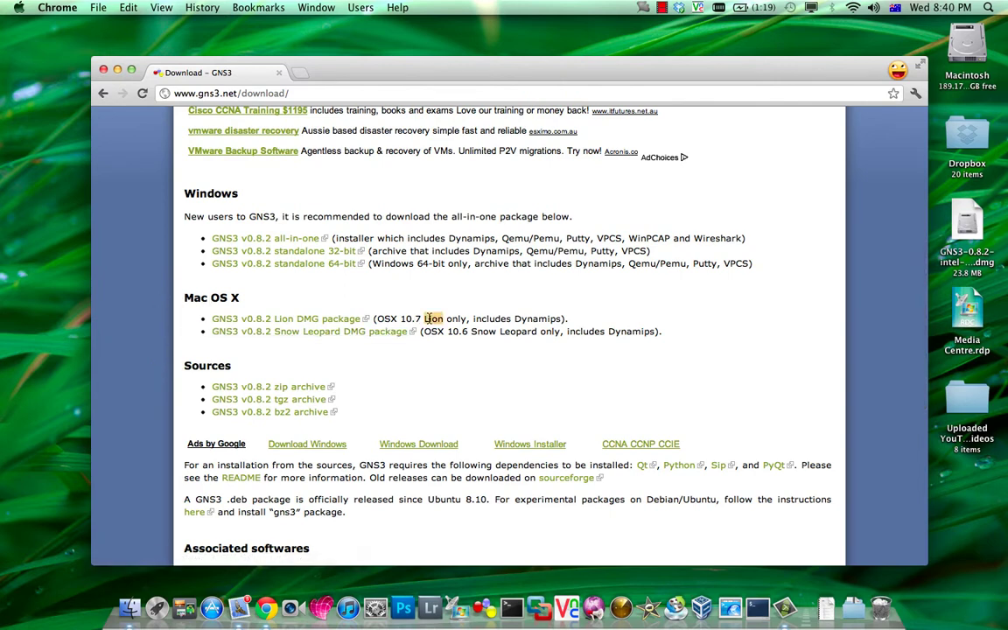
{"action": "left_click", "coordinate": [295, 322]}
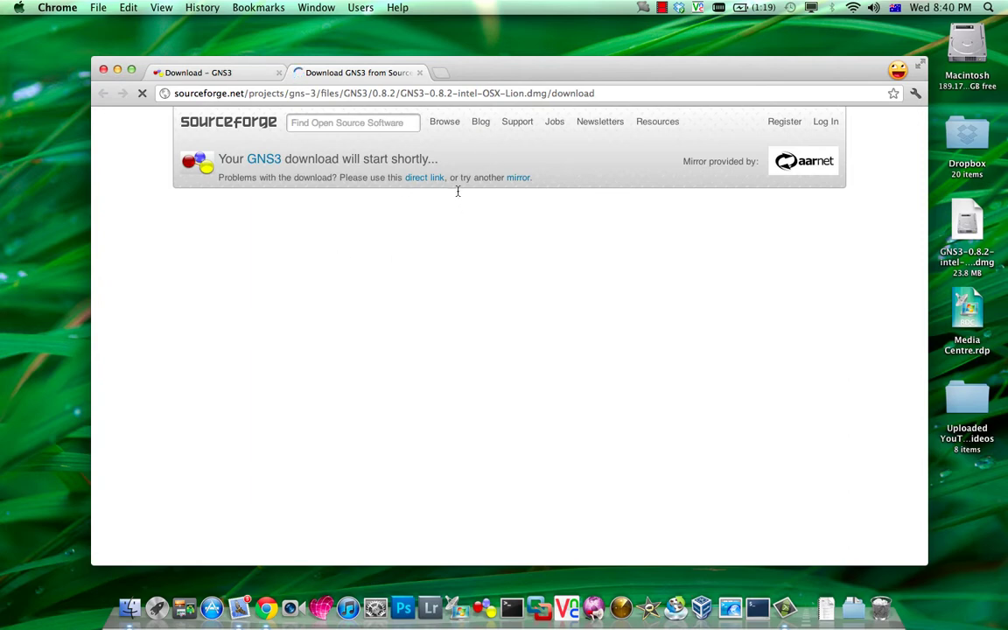
{"action": "left_click_drag", "start_coordinate": [420, 74], "coordinate": [419, 79]}
{"action": "left_click", "coordinate": [420, 79]}
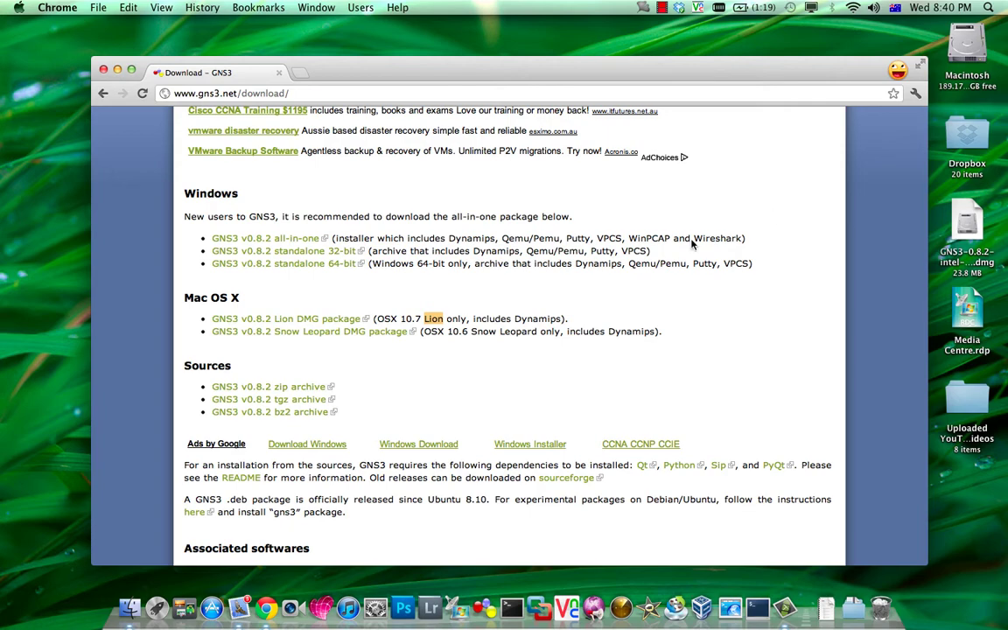
{"action": "left_click", "coordinate": [117, 71]}
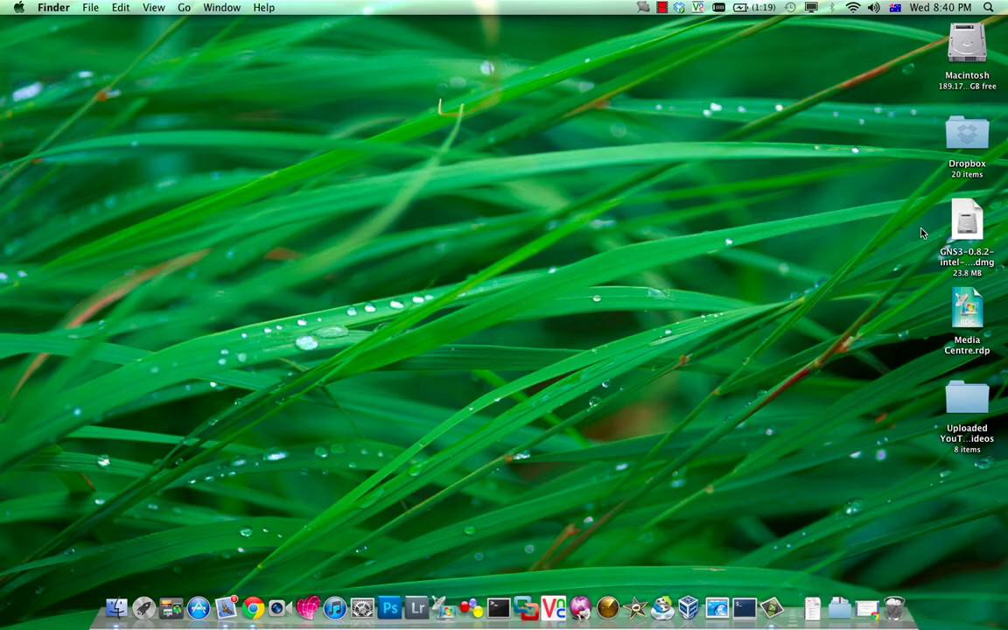
Mount the GNS3 disk image and arrange its window
{"action": "left_click", "coordinate": [966, 219]}
{"action": "double_click", "coordinate": [966, 219]}
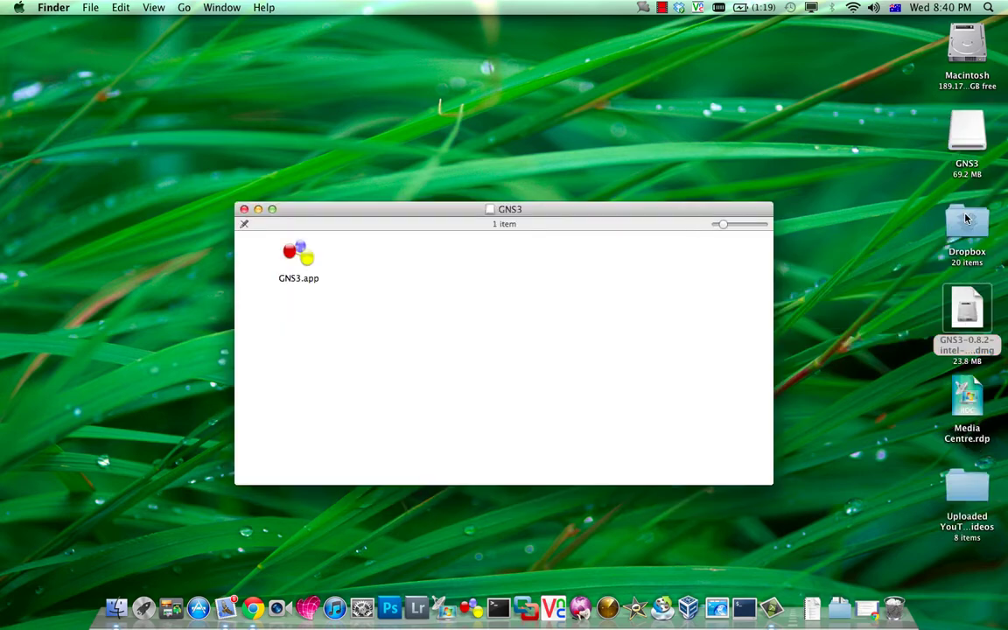
{"action": "left_click_drag", "start_coordinate": [617, 212], "coordinate": [438, 66]}
{"action": "left_click_drag", "start_coordinate": [593, 335], "coordinate": [291, 226]}
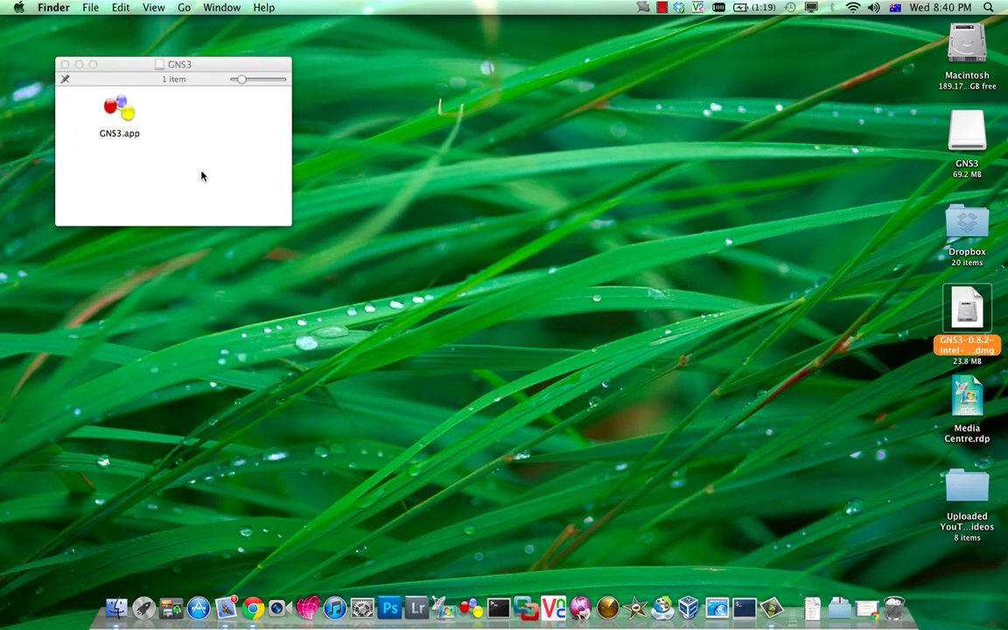
{"action": "left_click", "coordinate": [231, 278]}
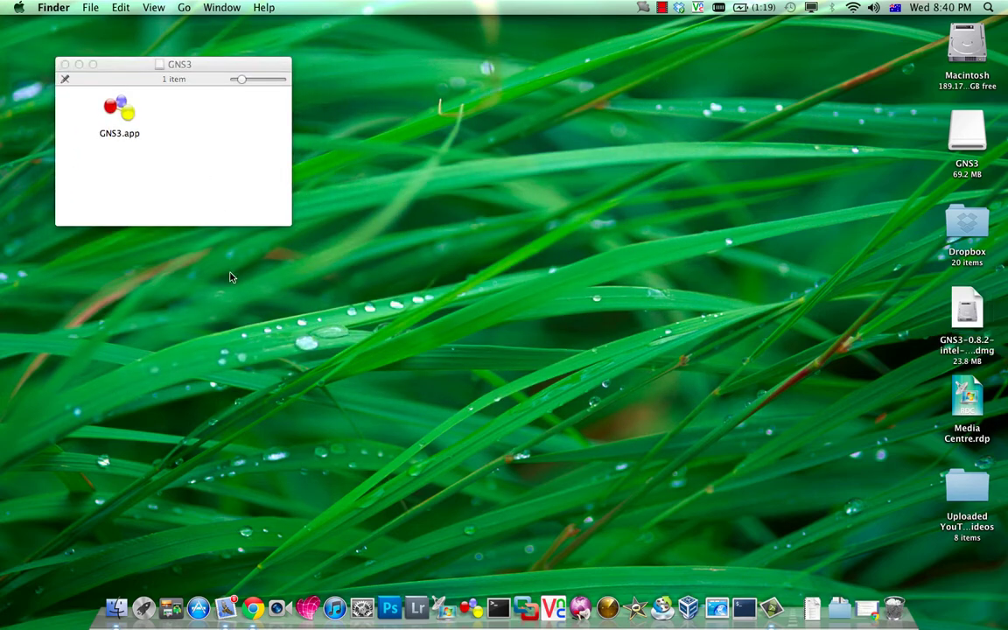
{"action": "left_click", "coordinate": [212, 174]}
Copy GNS3.app into Applications, replacing the existing copy, and close the disk window
{"action": "key", "text": "super+n"}
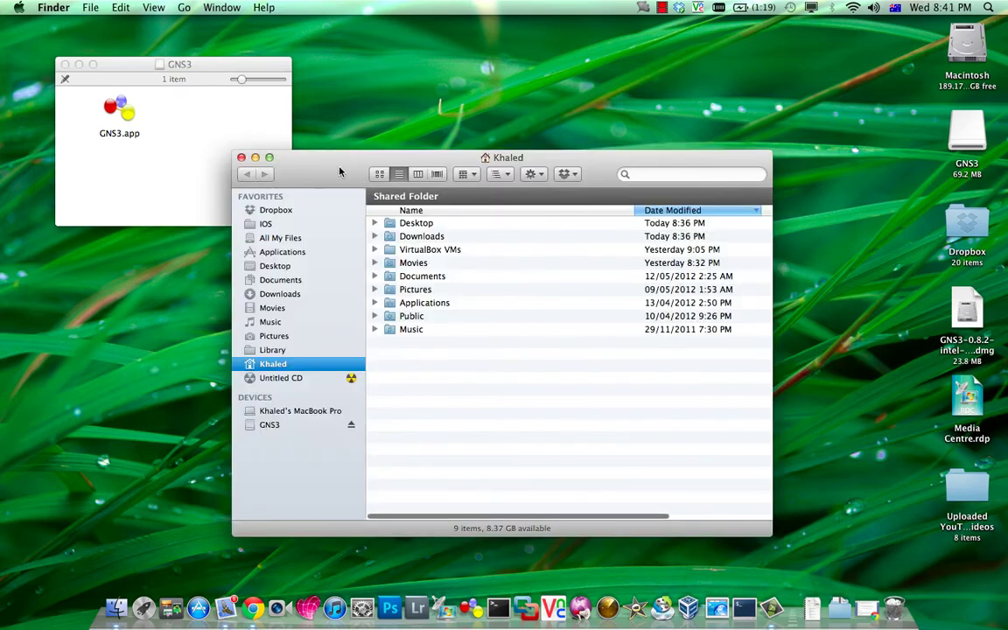
{"action": "left_click_drag", "start_coordinate": [336, 170], "coordinate": [461, 124]}
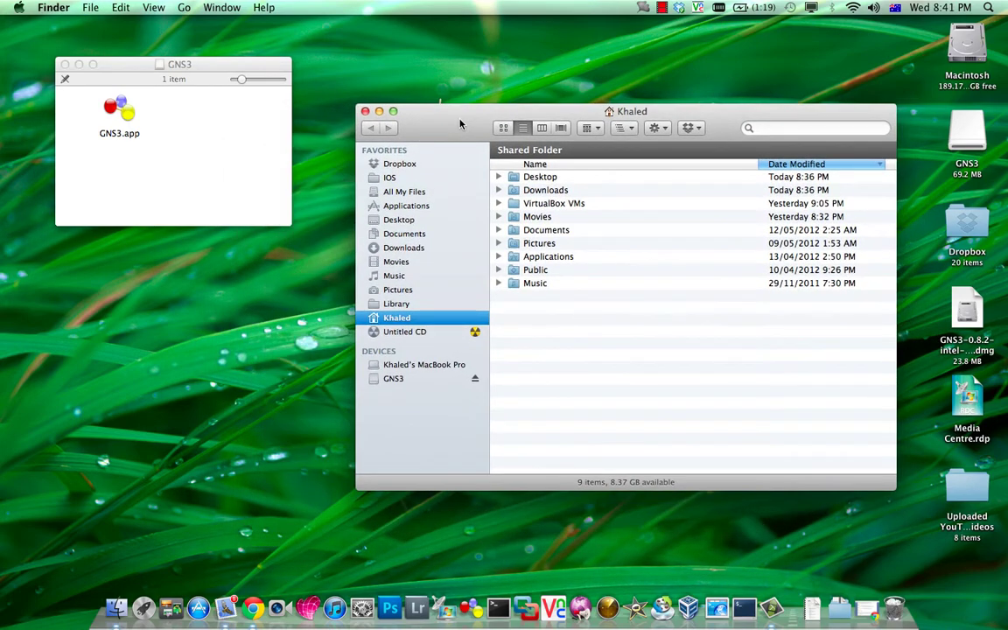
{"action": "left_click", "coordinate": [385, 207]}
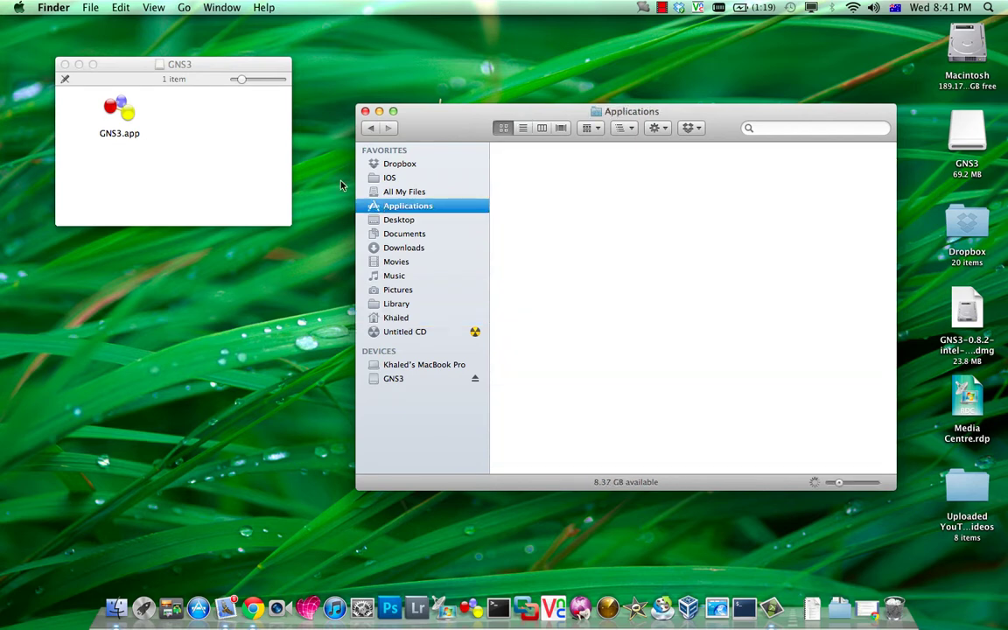
{"action": "left_click_drag", "start_coordinate": [119, 109], "coordinate": [595, 244]}
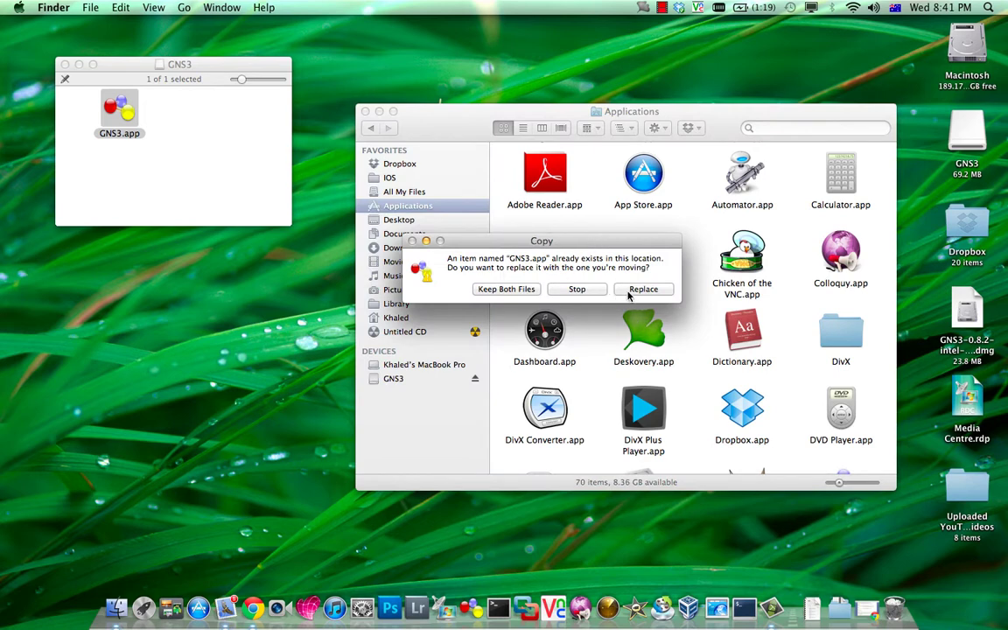
{"action": "left_click", "coordinate": [641, 289]}
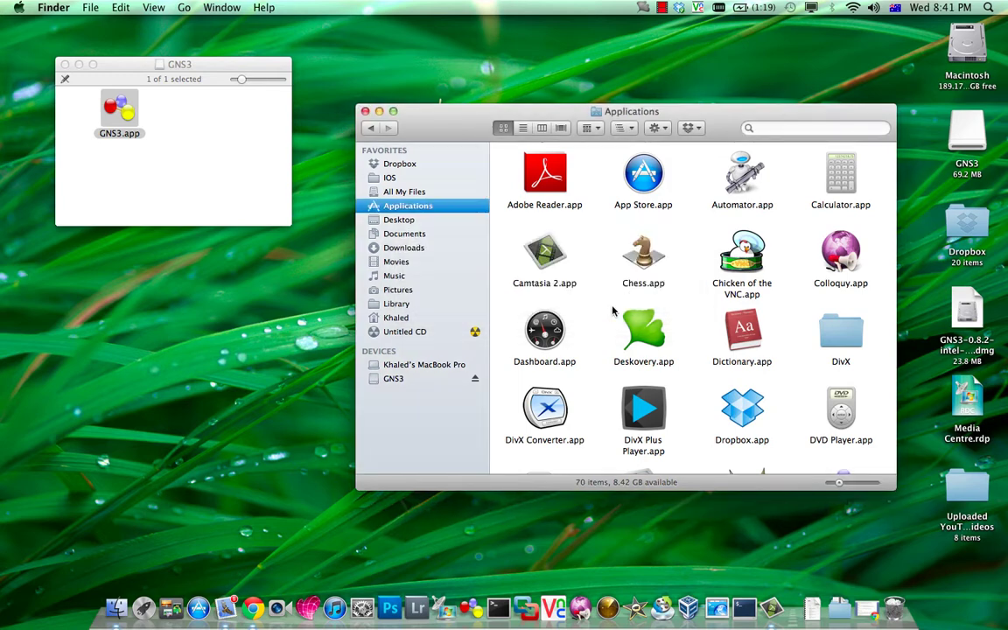
{"action": "left_click", "coordinate": [64, 65]}
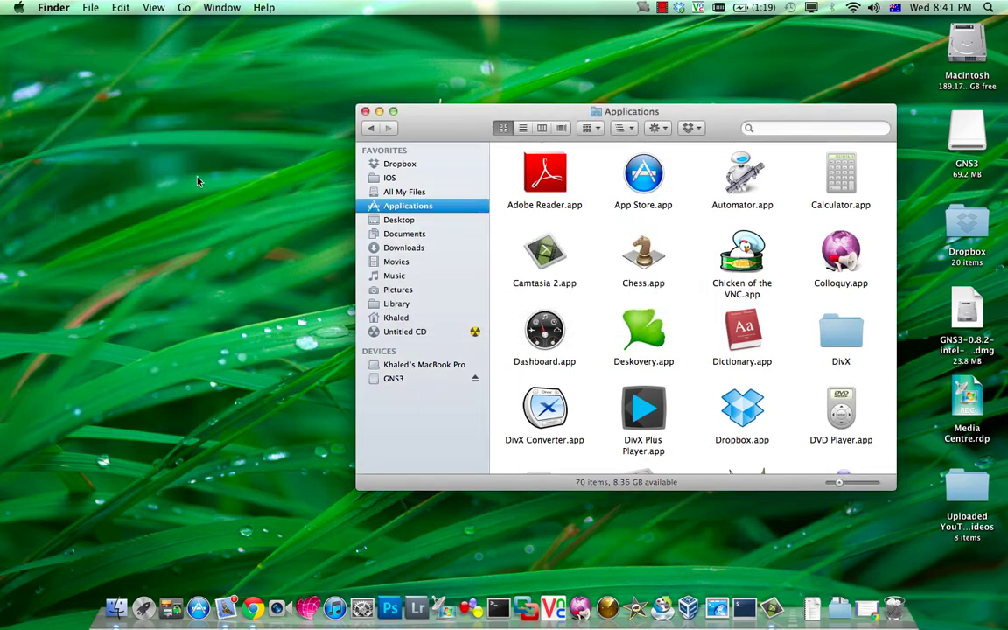
Swap the old Dock shortcut for the new GNS3.app and close the Applications window
{"action": "left_click_drag", "start_coordinate": [470, 605], "coordinate": [302, 408]}
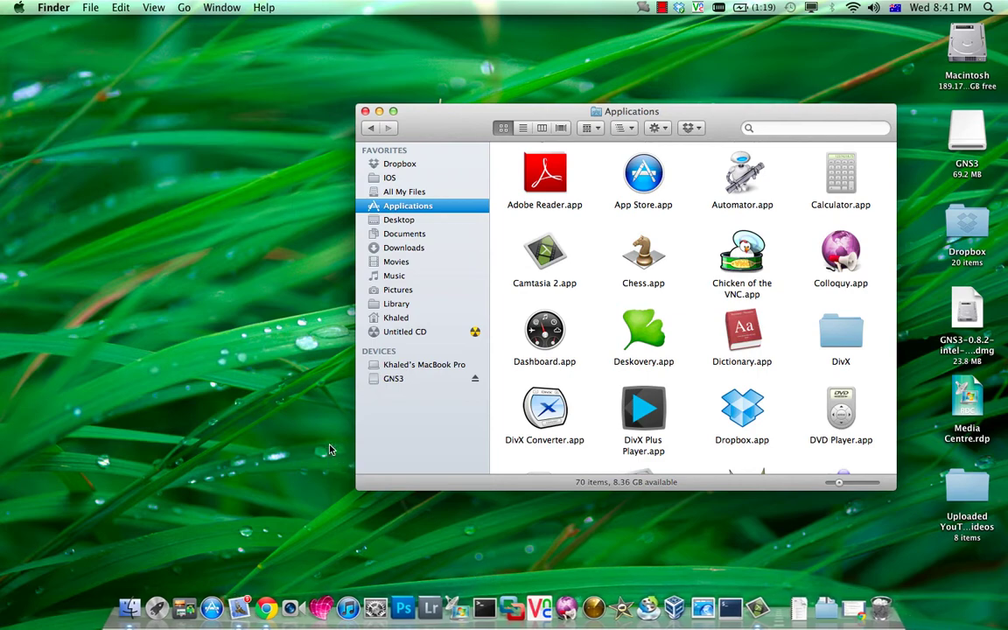
{"action": "key", "text": "g"}
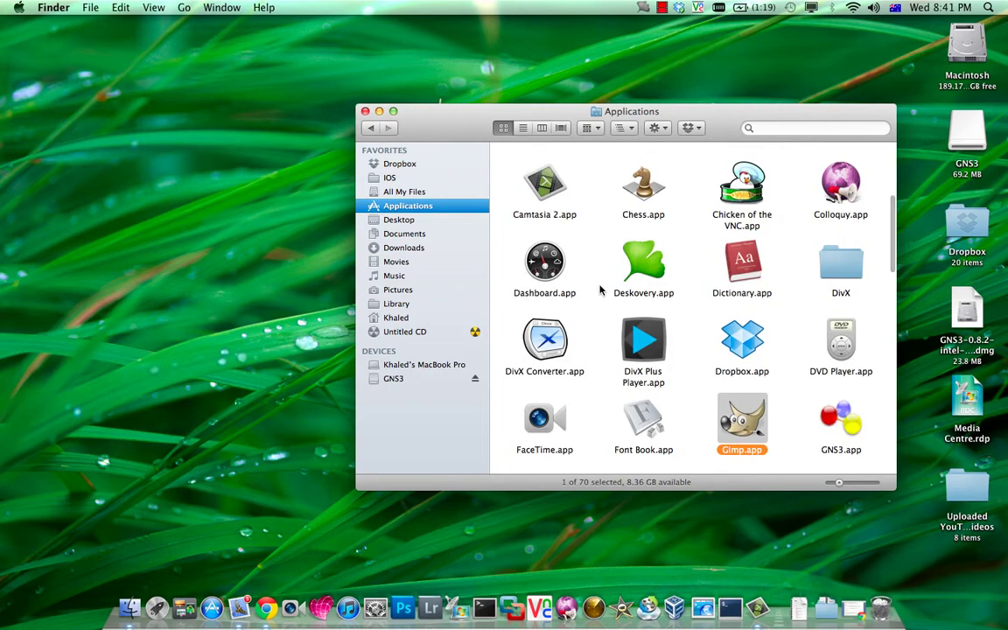
{"action": "scroll", "coordinate": [700, 297], "scroll_direction": "down", "scroll_amount": 3}
{"action": "left_click", "coordinate": [788, 325]}
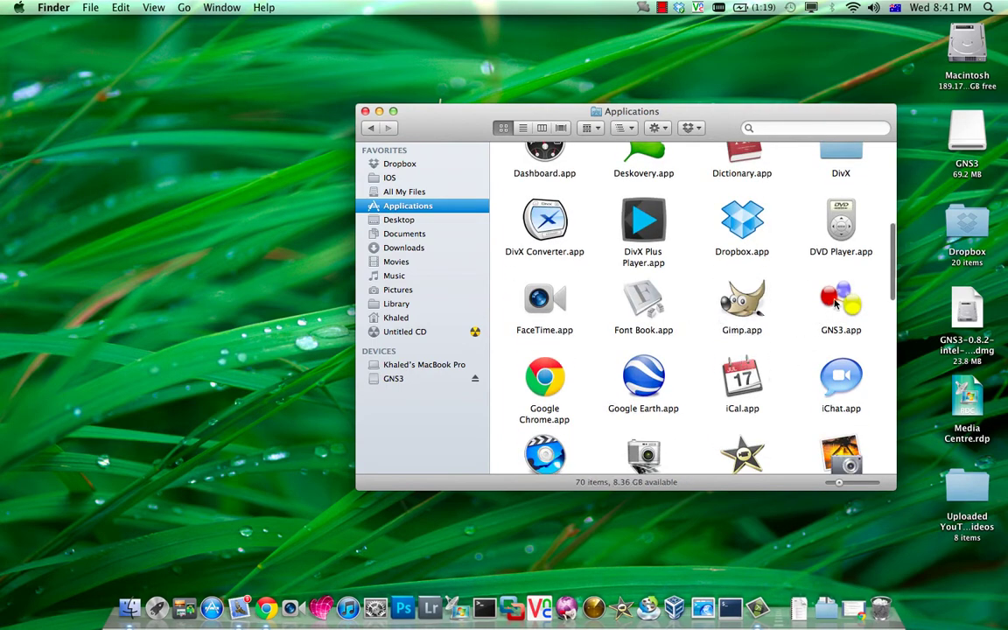
{"action": "left_click_drag", "start_coordinate": [840, 302], "coordinate": [554, 613]}
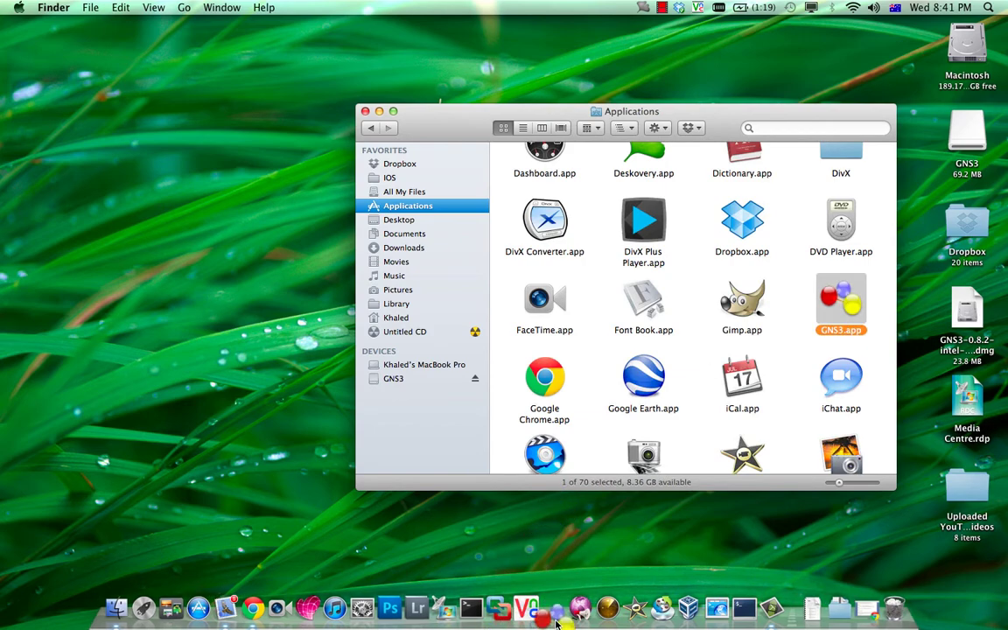
{"action": "left_click", "coordinate": [365, 111]}
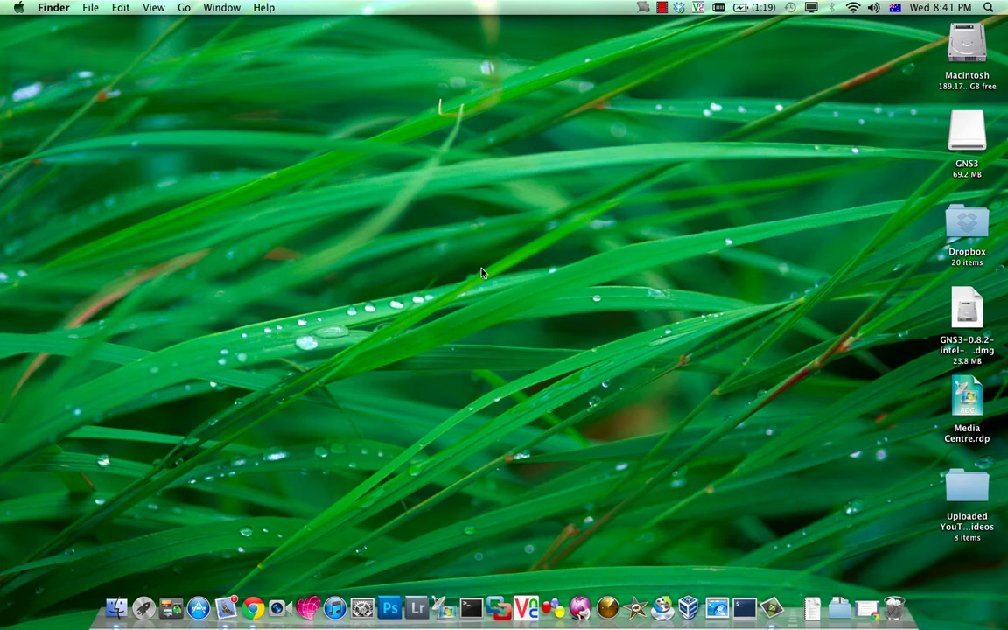
Start GNS3 from the Dock and allow the downloaded app to open
{"action": "left_click", "coordinate": [555, 610]}
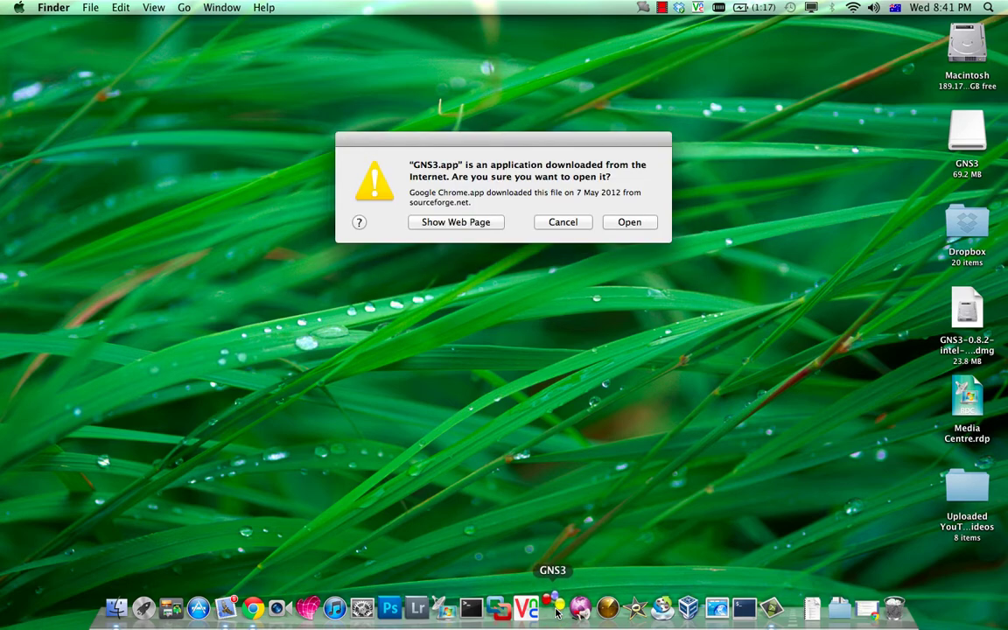
{"action": "left_click", "coordinate": [610, 224]}
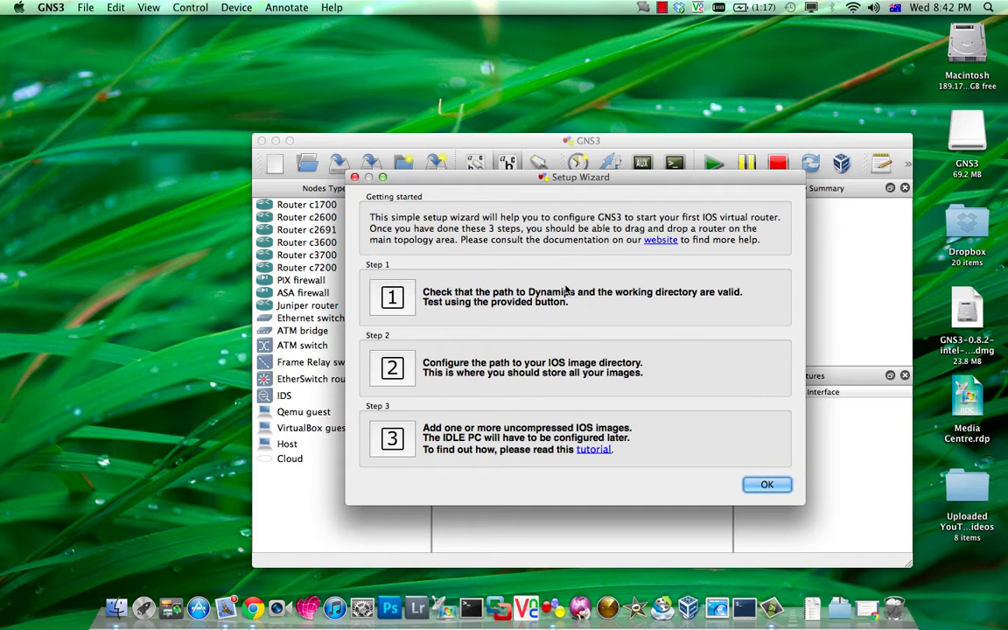
Test the Step 1 Dynamips settings, which start Dynamips 0.2.8-RC3, then reopen the GNS3 disk window
{"action": "left_click", "coordinate": [393, 298]}
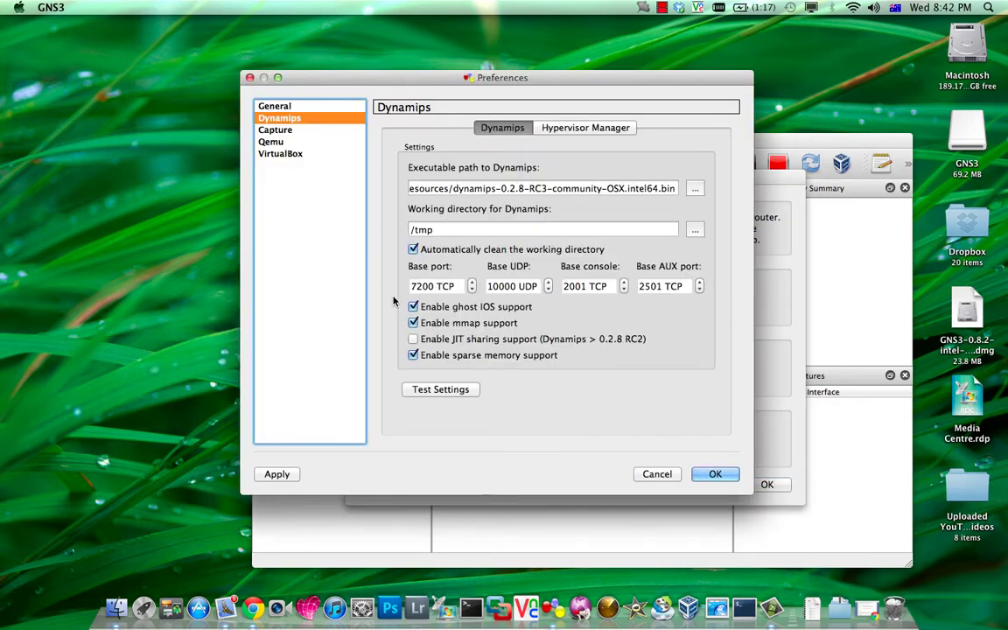
{"action": "left_click", "coordinate": [440, 392]}
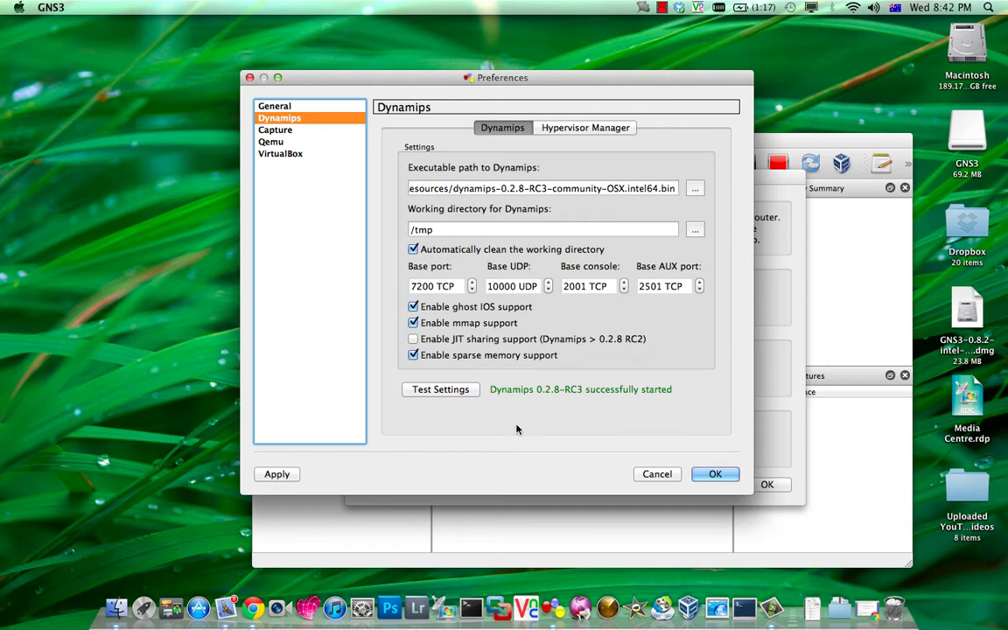
{"action": "double_click", "coordinate": [956, 129]}
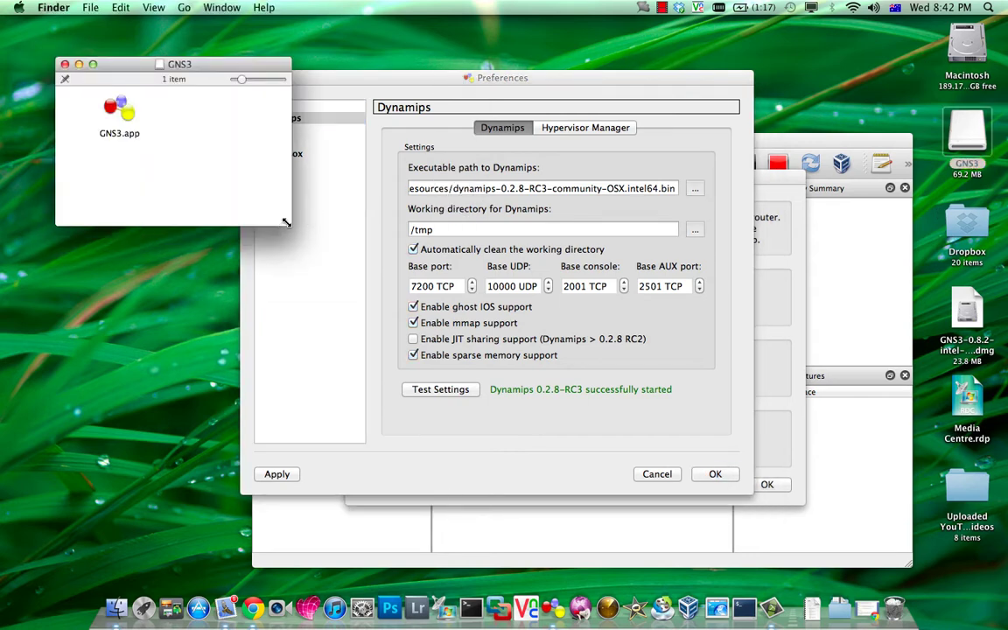
{"action": "left_click_drag", "start_coordinate": [286, 223], "coordinate": [422, 273]}
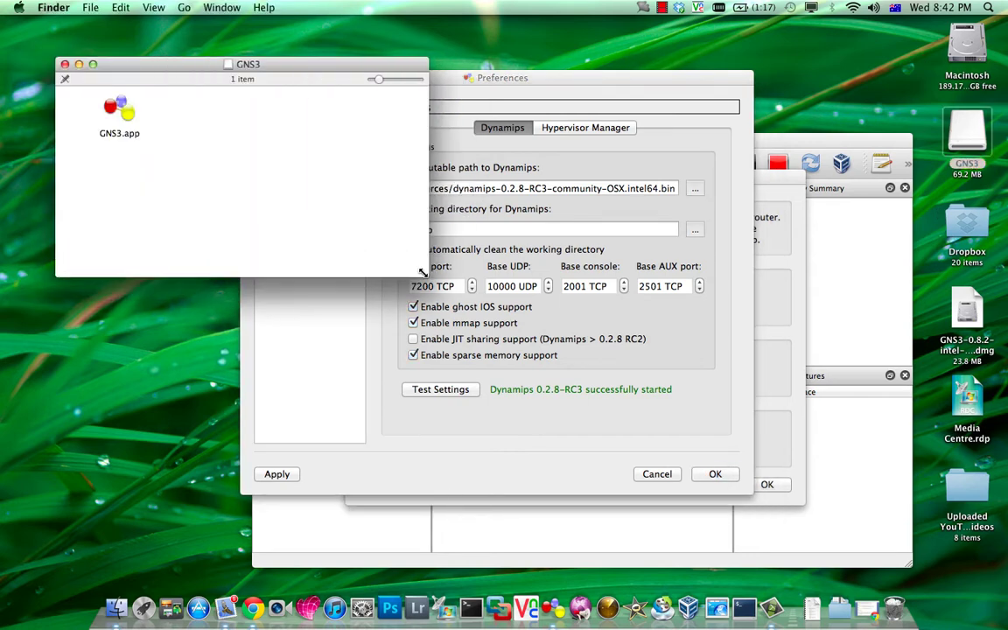
Trace Dynamips to GNS3.app's Contents/Resources folder, then return to the Dynamips path field
{"action": "right_click", "coordinate": [113, 114]}
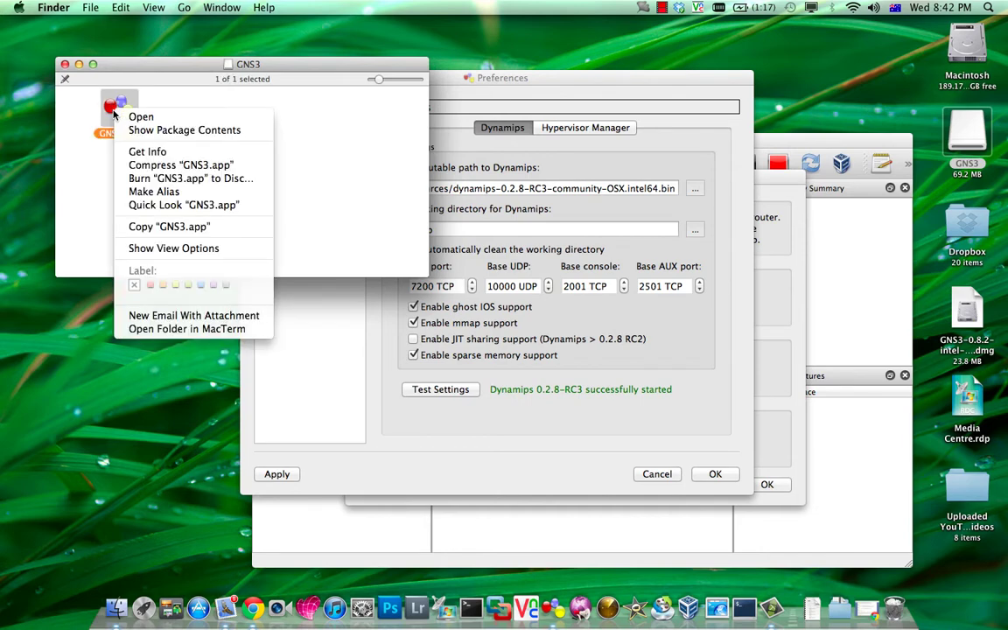
{"action": "left_click", "coordinate": [127, 128]}
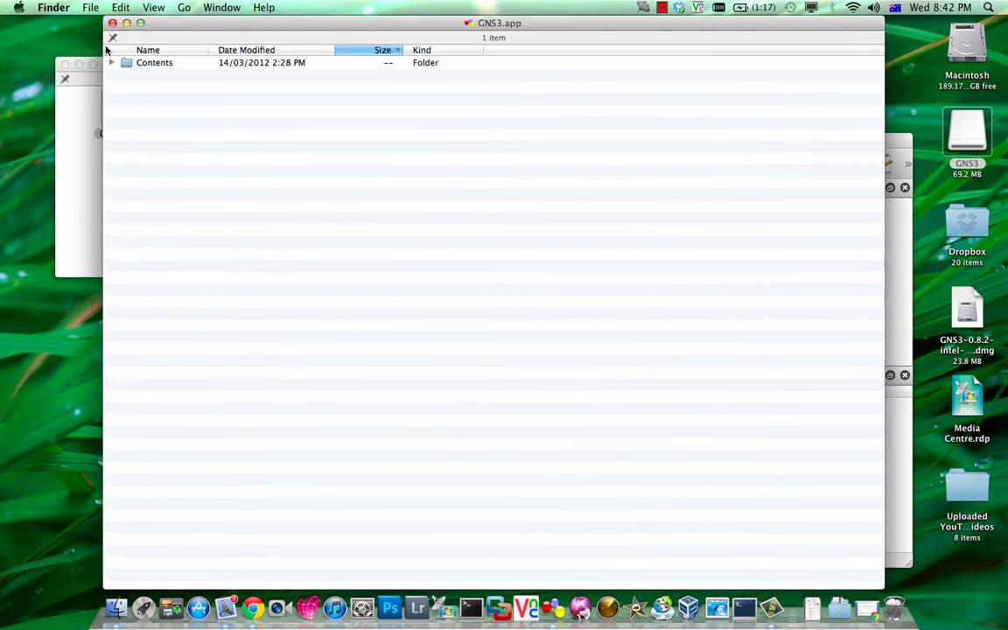
{"action": "left_click", "coordinate": [112, 63]}
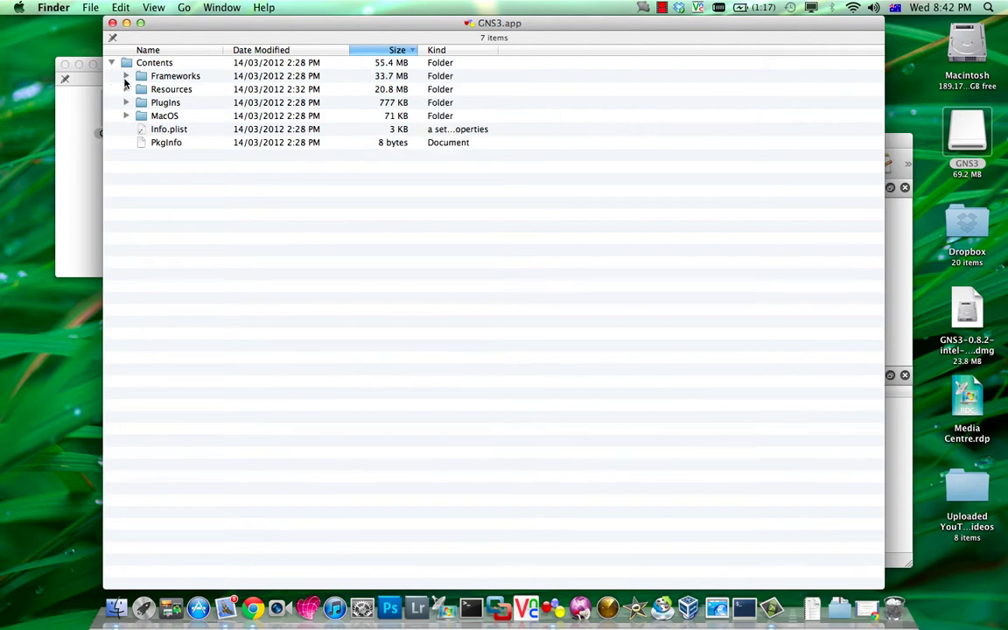
{"action": "left_click", "coordinate": [124, 76]}
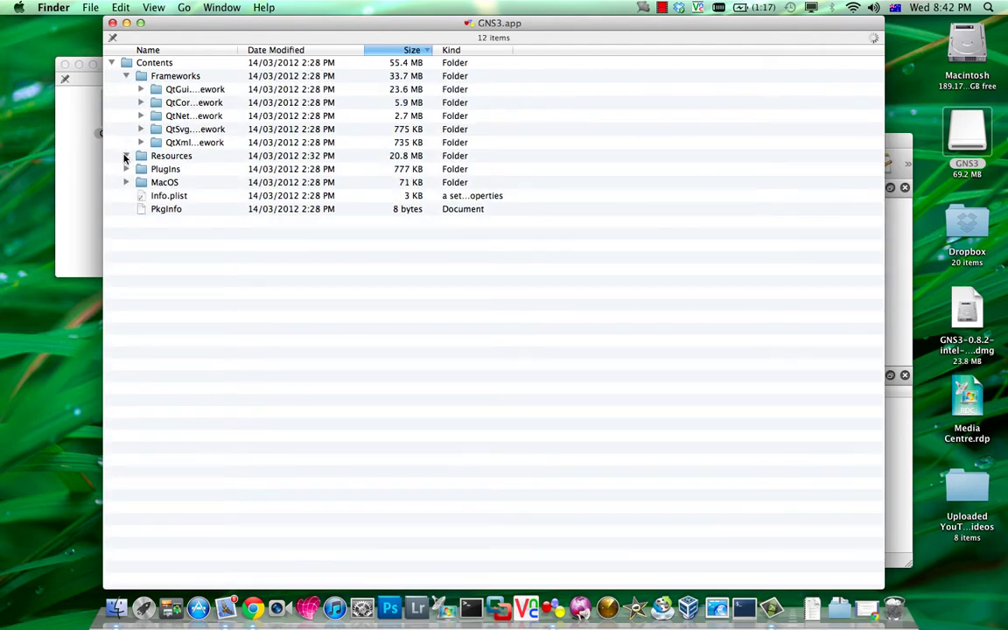
{"action": "left_click", "coordinate": [125, 157]}
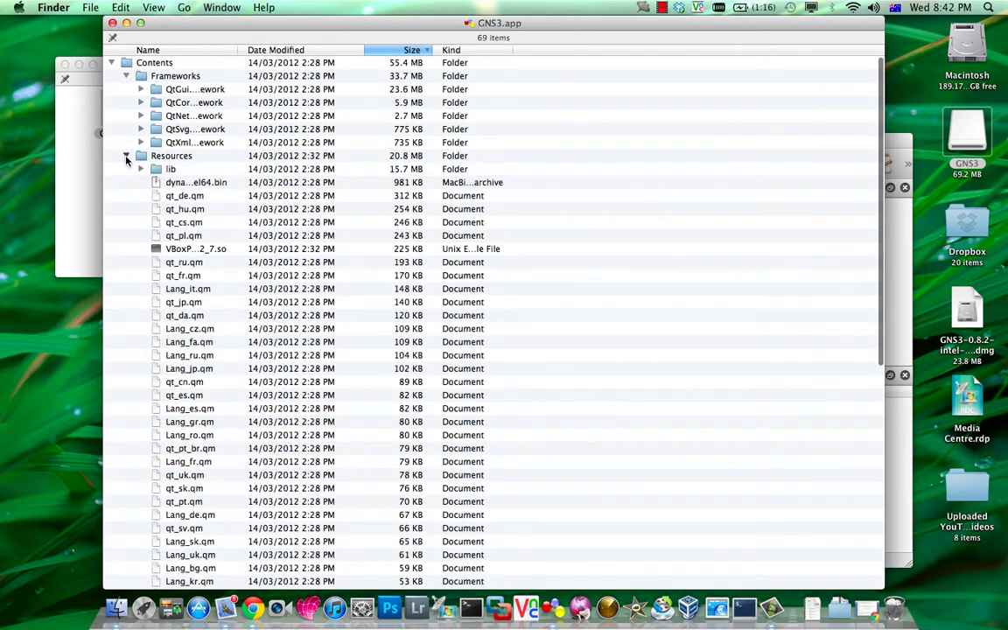
{"action": "left_click", "coordinate": [125, 157]}
{"action": "left_click", "coordinate": [112, 24]}
{"action": "left_click", "coordinate": [432, 166]}
{"action": "left_click_drag", "start_coordinate": [435, 188], "coordinate": [381, 193]}
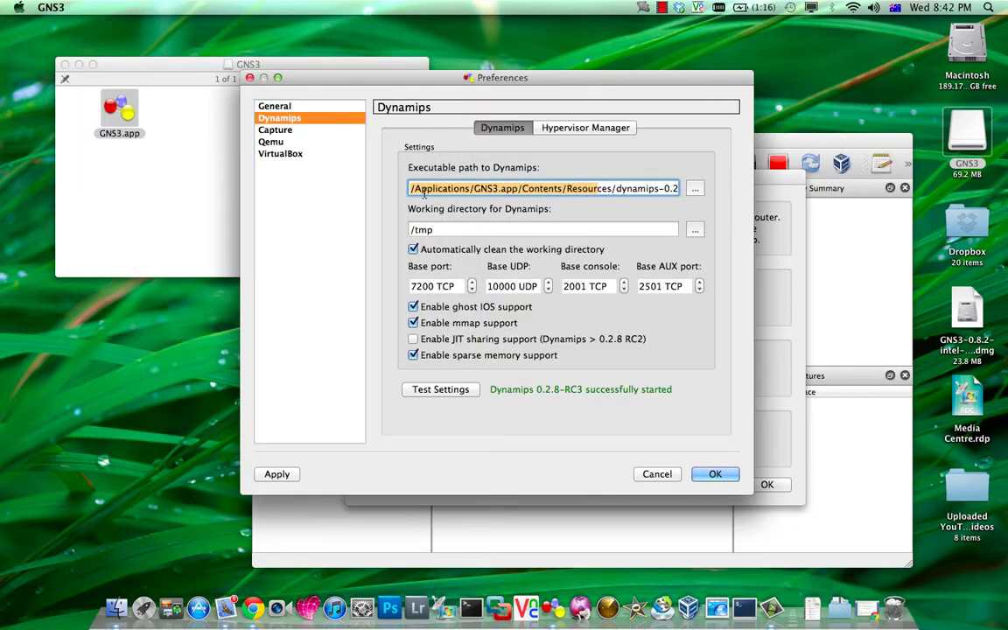
Review the /Applications/GNS3.app dynamips path, close the disk window, and accept the preferences
{"action": "left_click", "coordinate": [478, 189]}
{"action": "double_click", "coordinate": [475, 188]}
{"action": "left_click", "coordinate": [540, 187]}
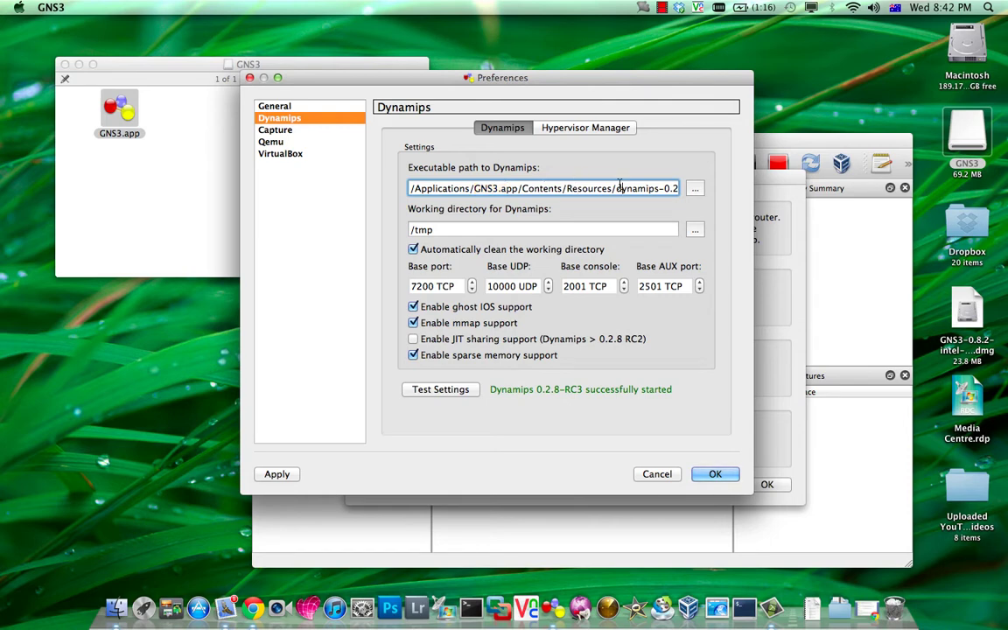
{"action": "left_click_drag", "start_coordinate": [618, 189], "coordinate": [696, 189]}
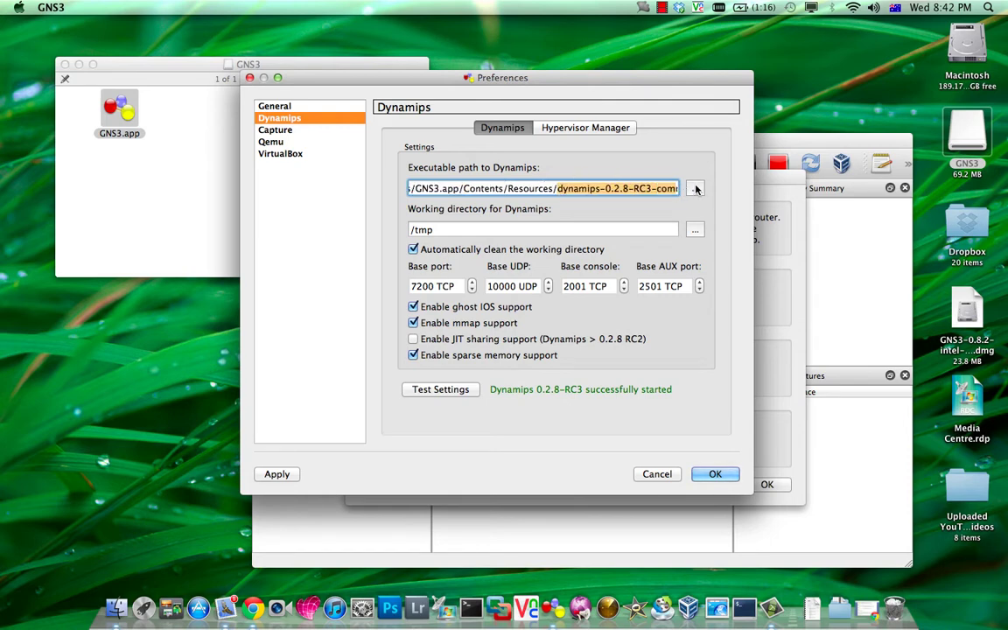
{"action": "left_click", "coordinate": [622, 188]}
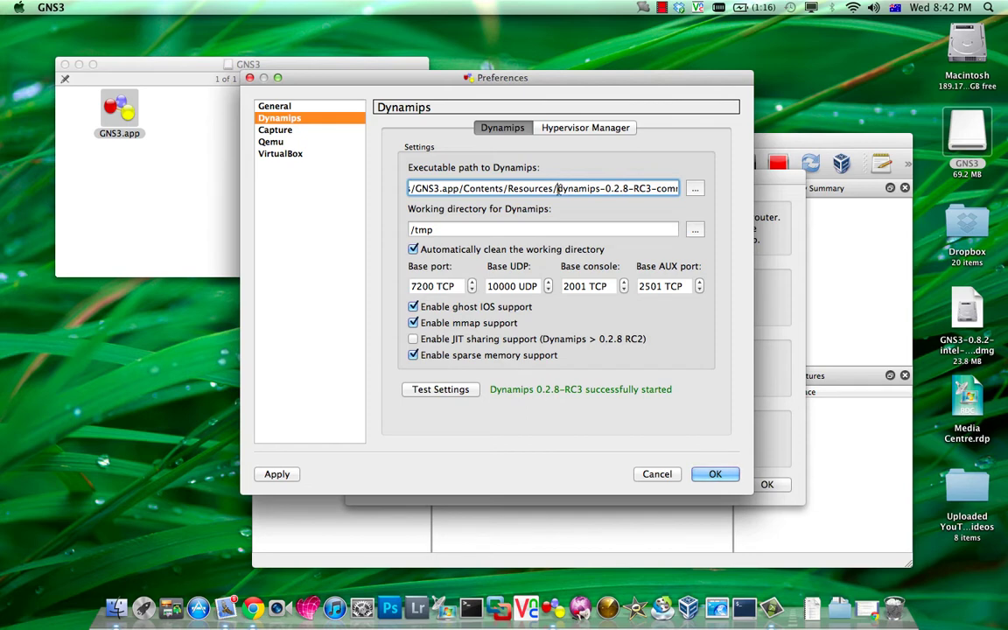
{"action": "left_click_drag", "start_coordinate": [558, 189], "coordinate": [709, 207]}
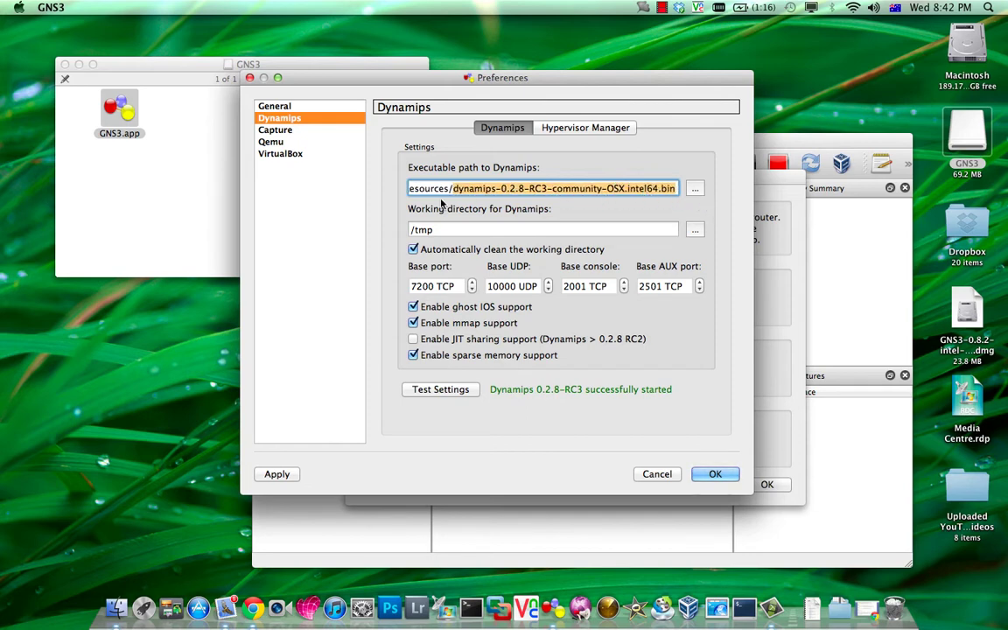
{"action": "left_click", "coordinate": [59, 64]}
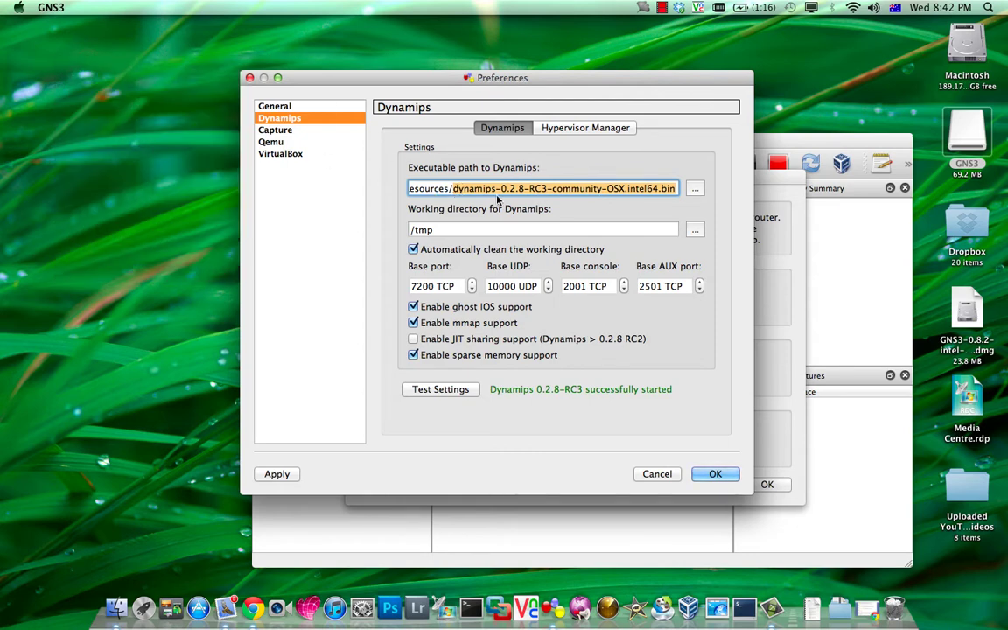
{"action": "left_click", "coordinate": [438, 190]}
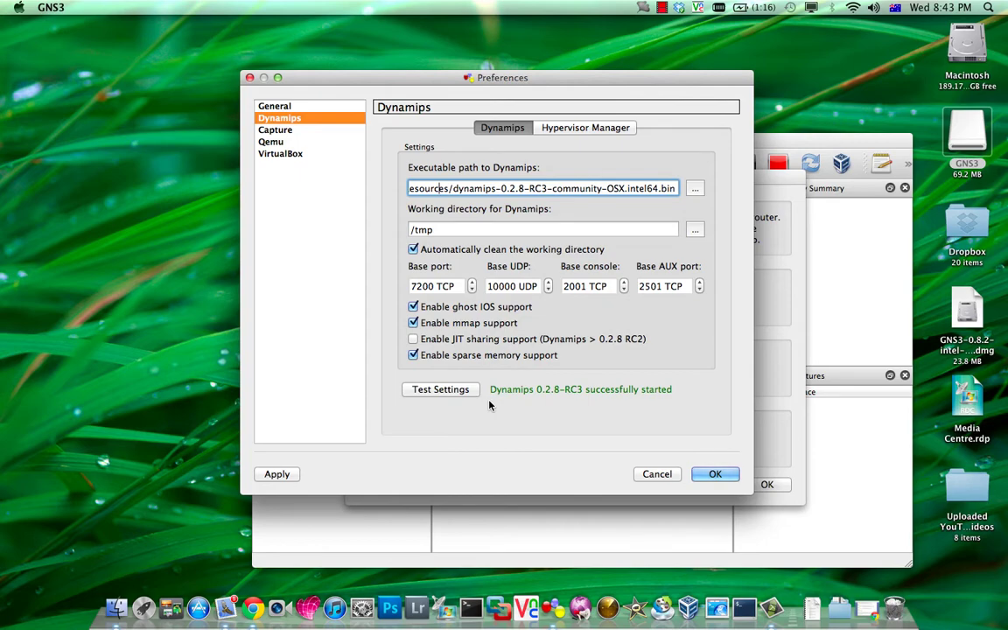
{"action": "left_click", "coordinate": [711, 473]}
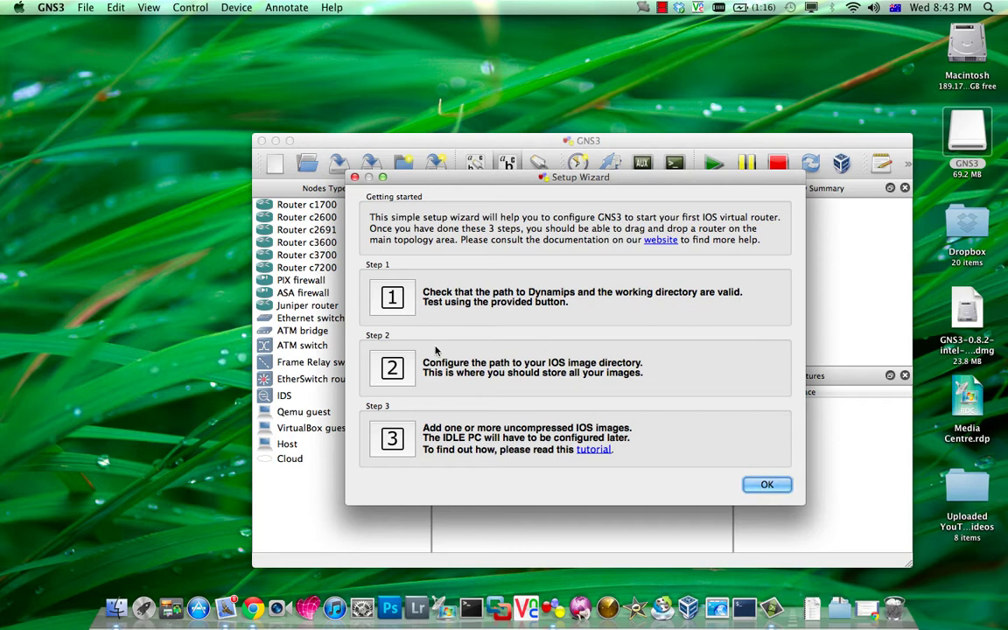
Set the project directory to Dropbox/GNS3 Projects - Mac
{"action": "left_click", "coordinate": [391, 368]}
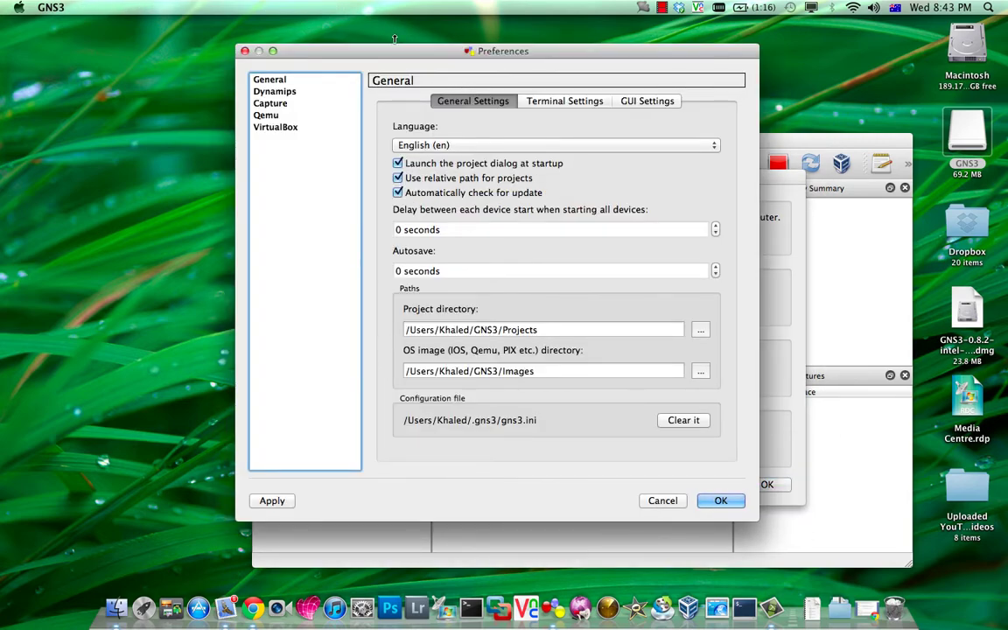
{"action": "mouse_move", "coordinate": [388, 56]}
{"action": "left_mouse_down"}
{"action": "mouse_move", "coordinate": [375, 76]}
{"action": "mouse_move", "coordinate": [408, 60]}
{"action": "mouse_move", "coordinate": [402, 84]}
{"action": "mouse_move", "coordinate": [383, 69]}
{"action": "left_mouse_up"}
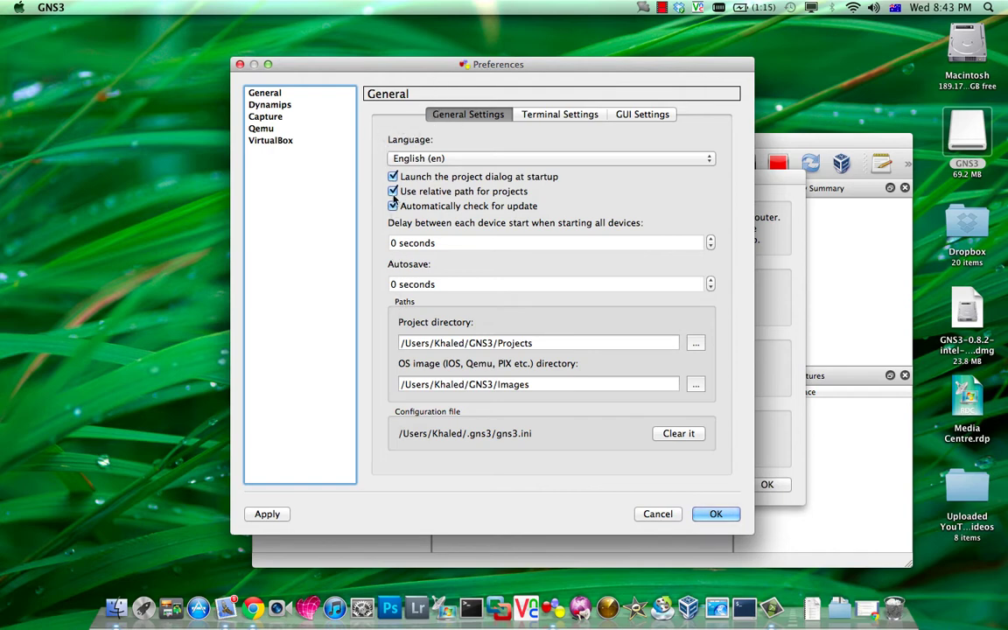
{"action": "left_click", "coordinate": [695, 342]}
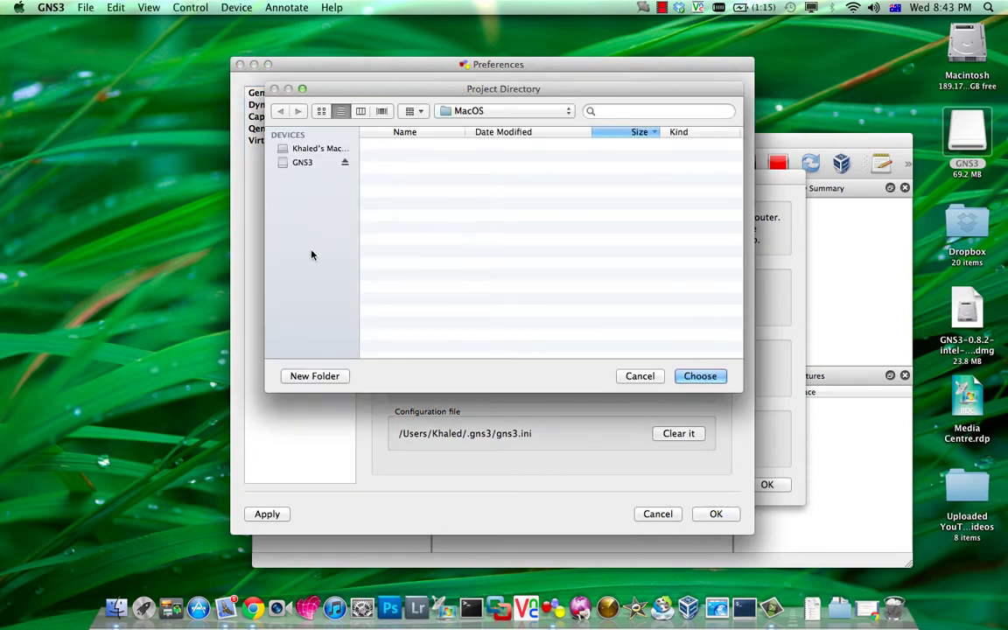
{"action": "left_click", "coordinate": [297, 149]}
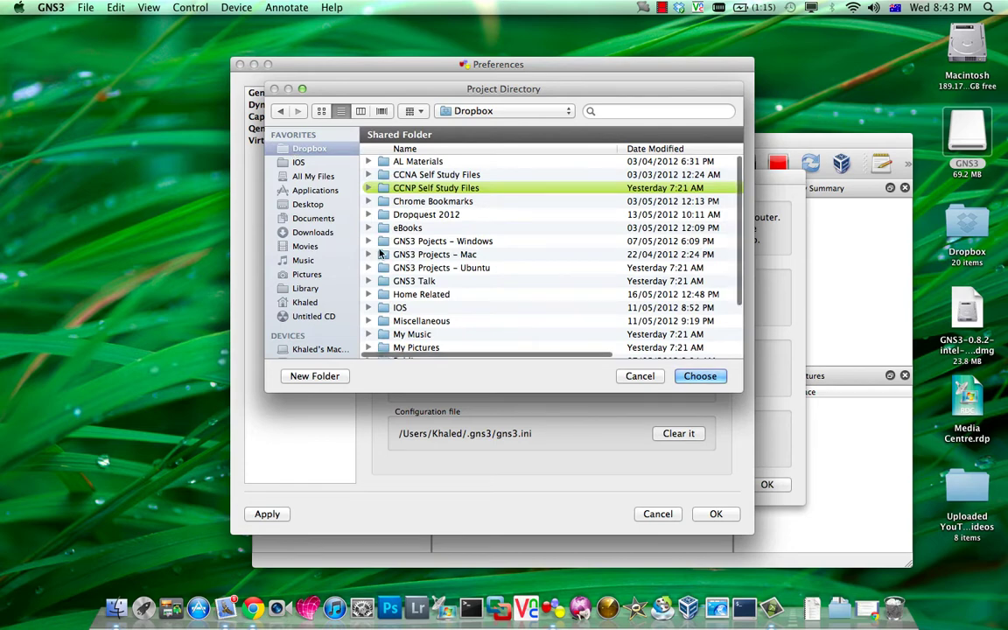
{"action": "double_click", "coordinate": [427, 254]}
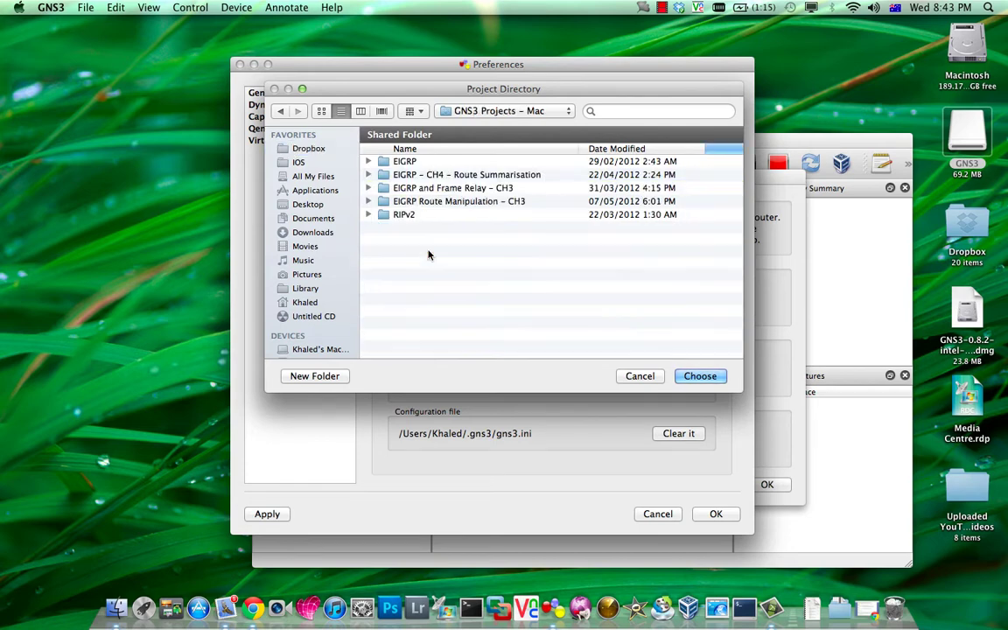
{"action": "left_click", "coordinate": [688, 377]}
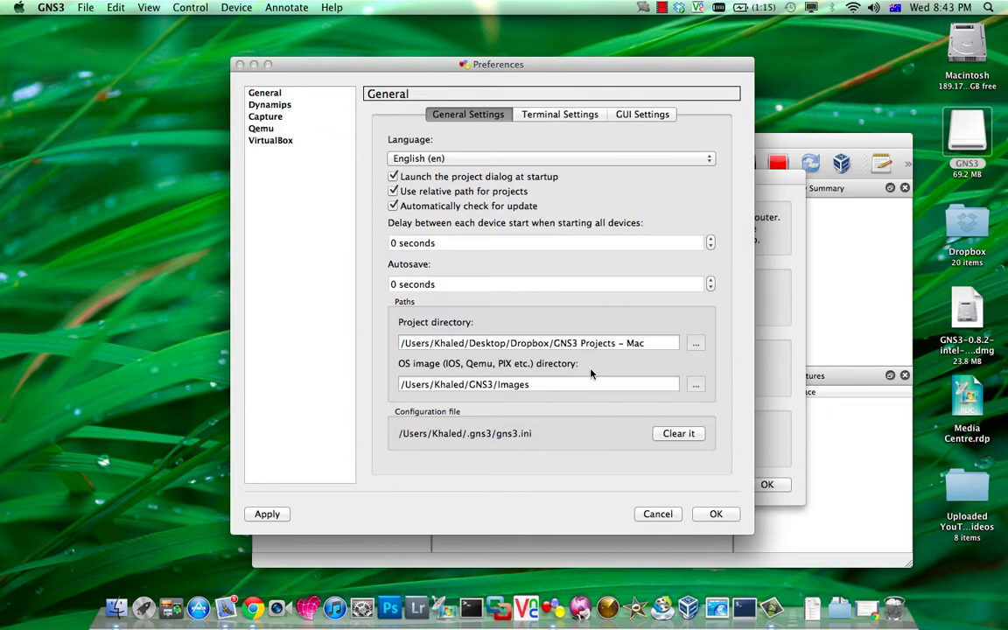
Set the OS image directory to Dropbox/IOS
{"action": "left_click", "coordinate": [696, 384]}
{"action": "left_click", "coordinate": [299, 162]}
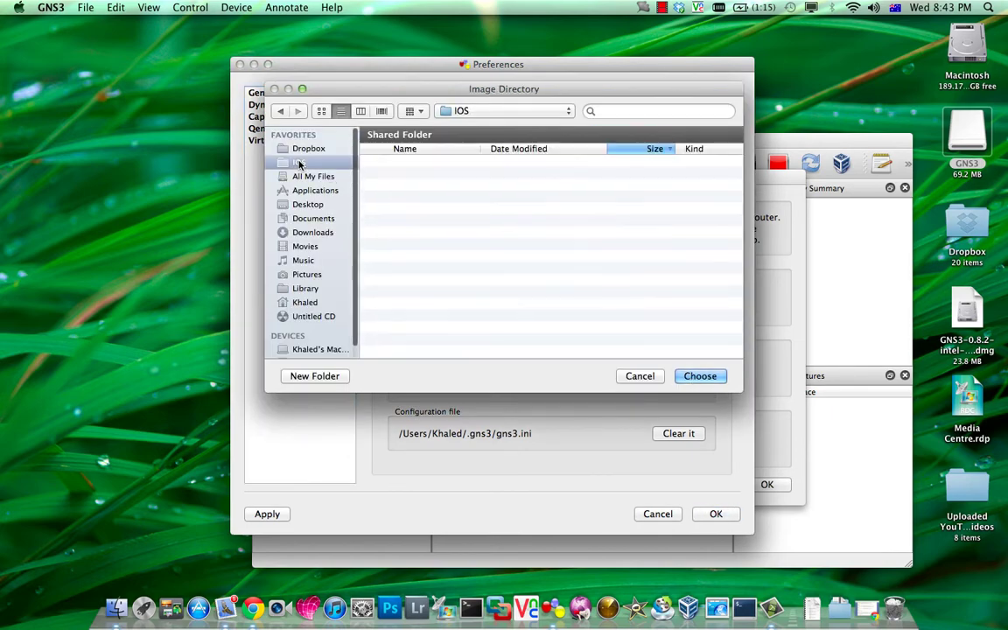
{"action": "left_click", "coordinate": [683, 378]}
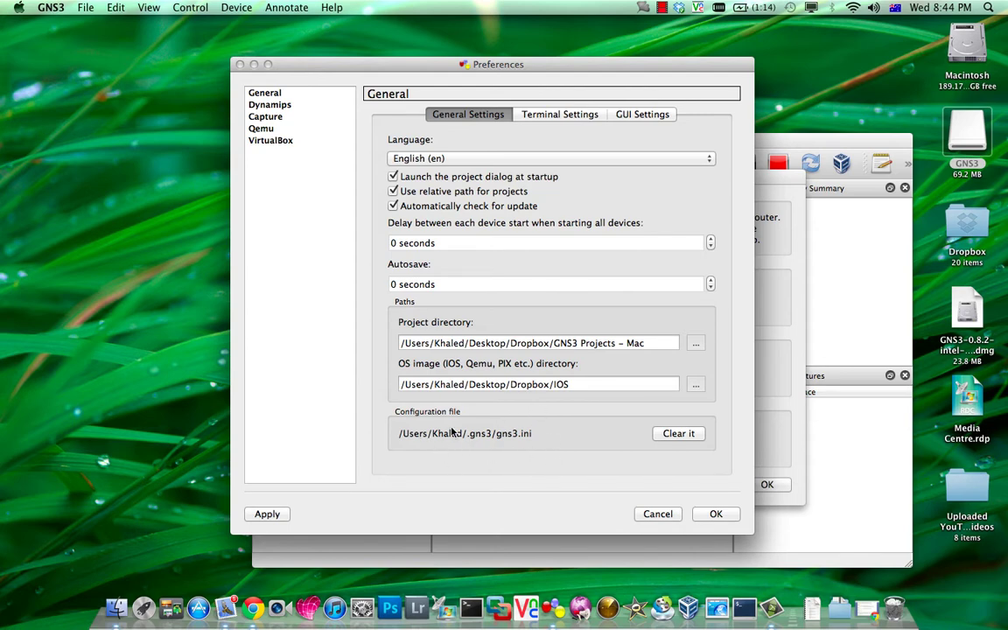
Use the Terminal (Mac OS X) preset as the terminal command and accept the preferences
{"action": "left_click", "coordinate": [529, 116]}
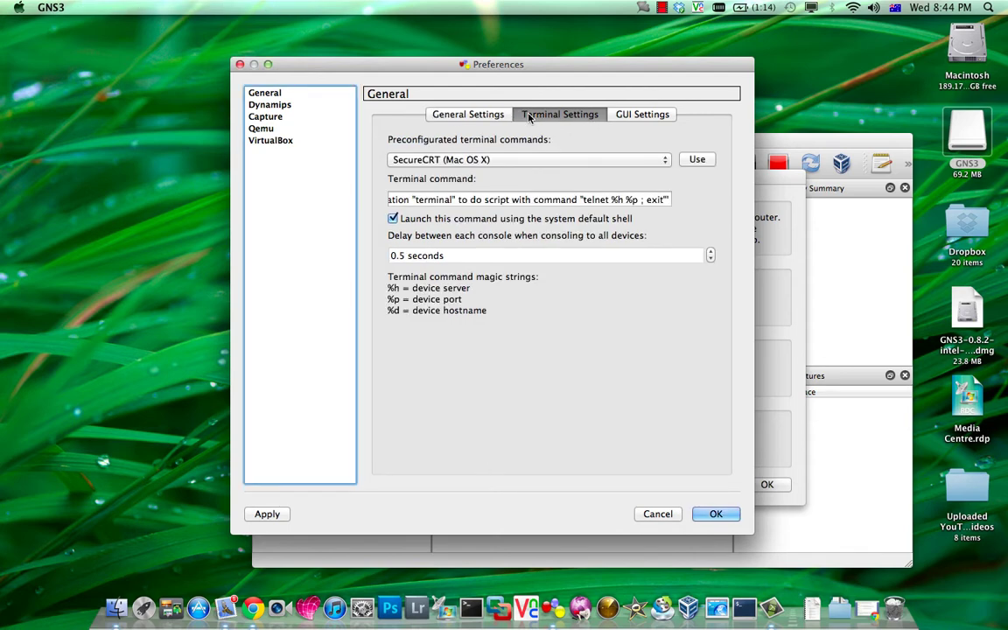
{"action": "left_click", "coordinate": [573, 160]}
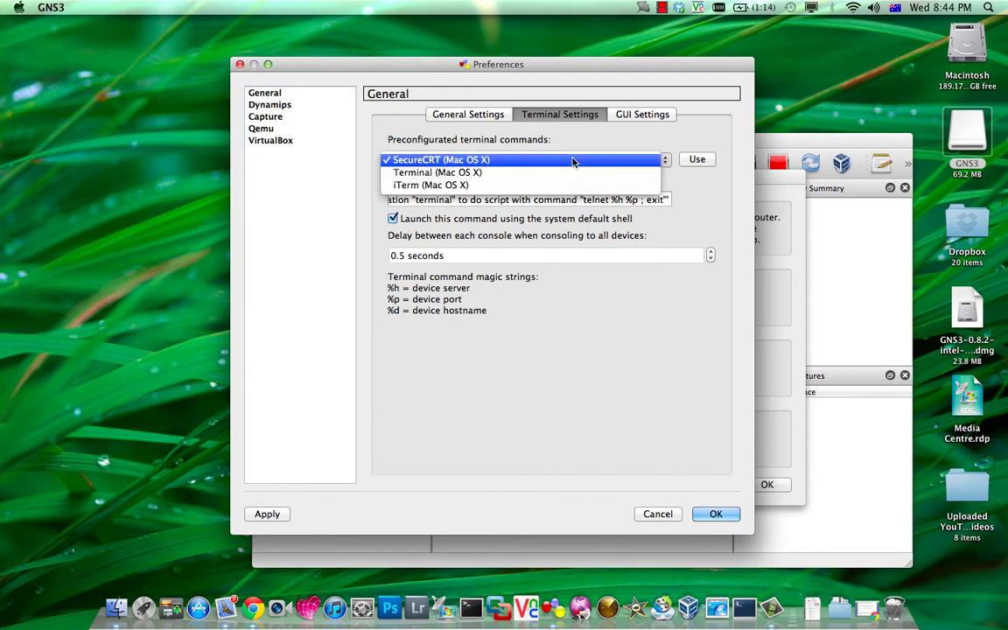
{"action": "left_click", "coordinate": [563, 172]}
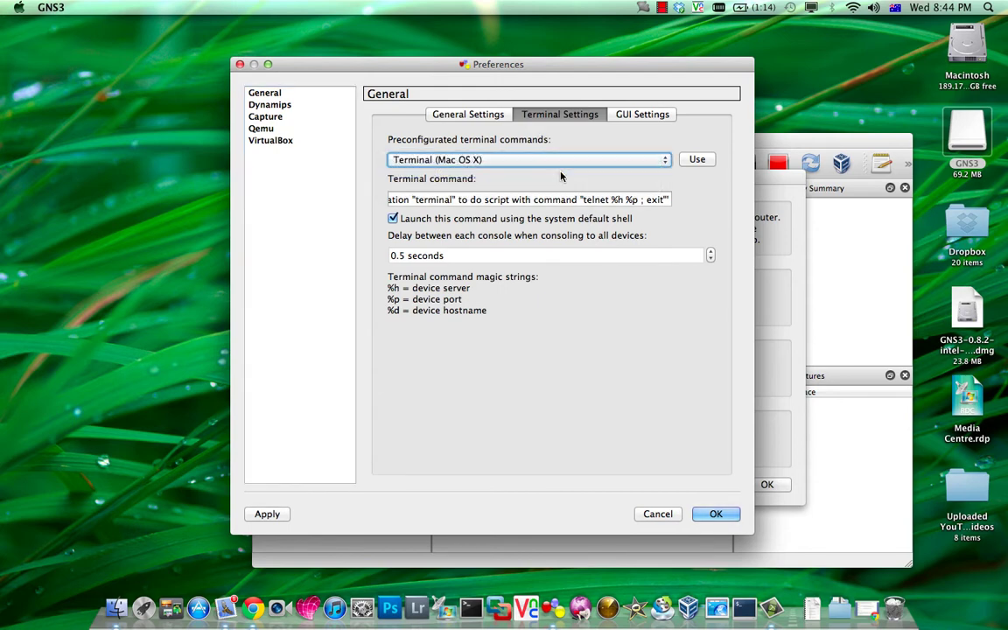
{"action": "left_click", "coordinate": [698, 165]}
{"action": "left_click", "coordinate": [653, 119]}
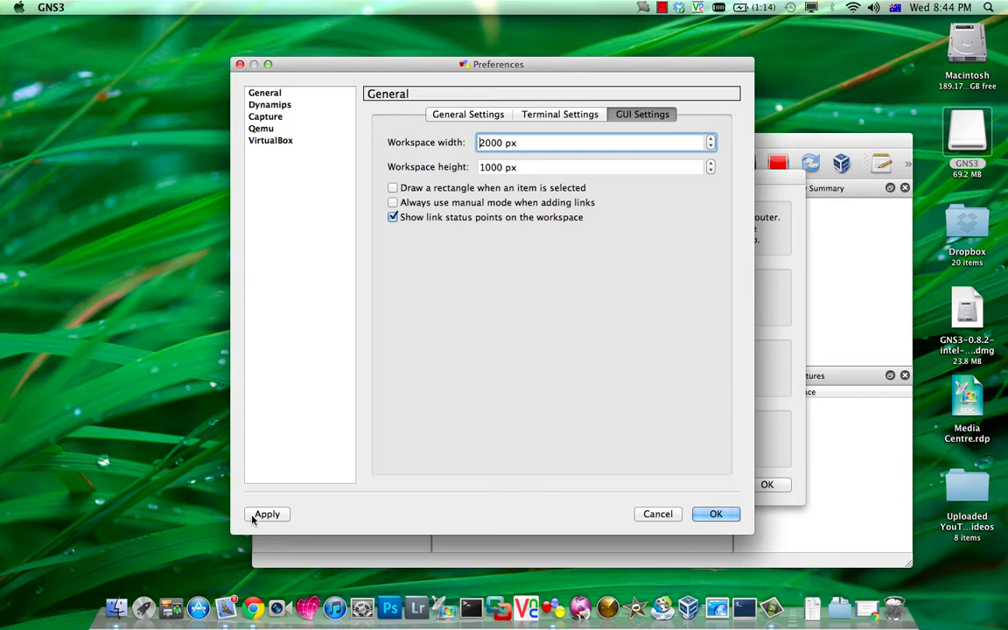
{"action": "left_click", "coordinate": [711, 515]}
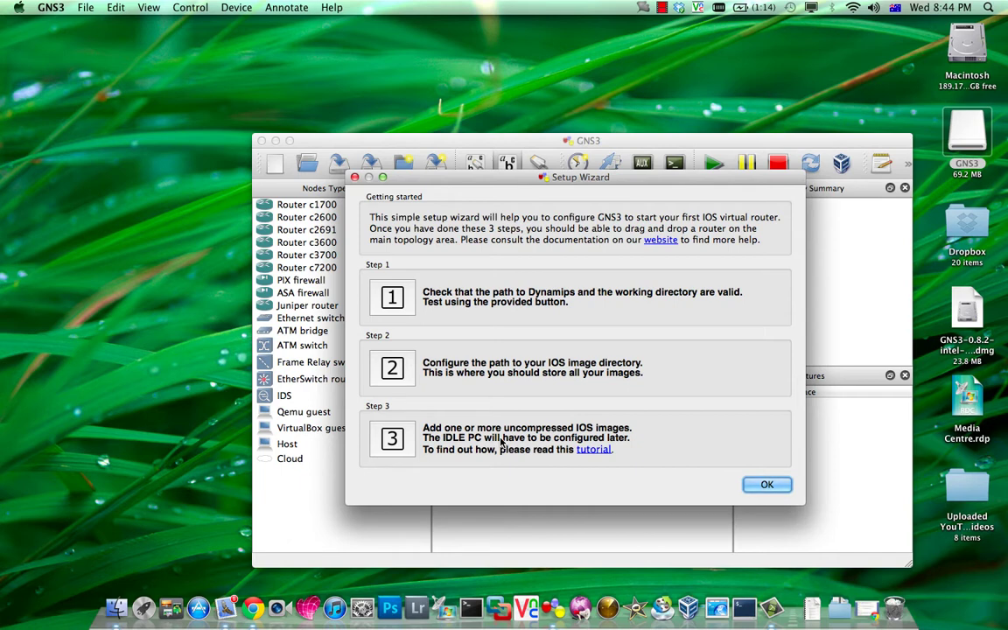
Choose c3660-telcoentk9-mz.124-13b.bin from IOS/c3660 as the Step 3 image file
{"action": "left_click", "coordinate": [400, 445]}
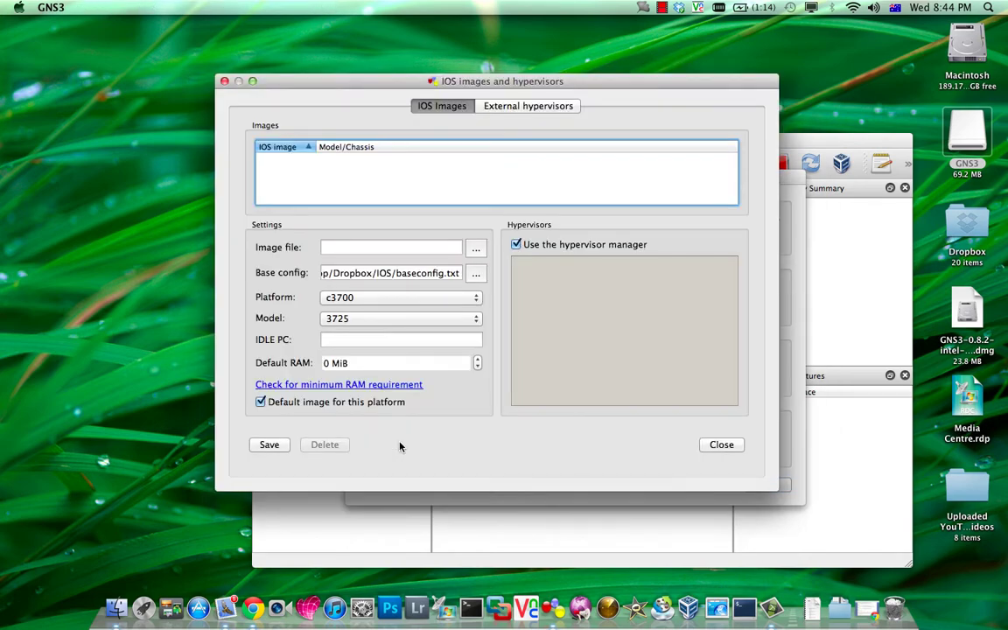
{"action": "left_click", "coordinate": [474, 249]}
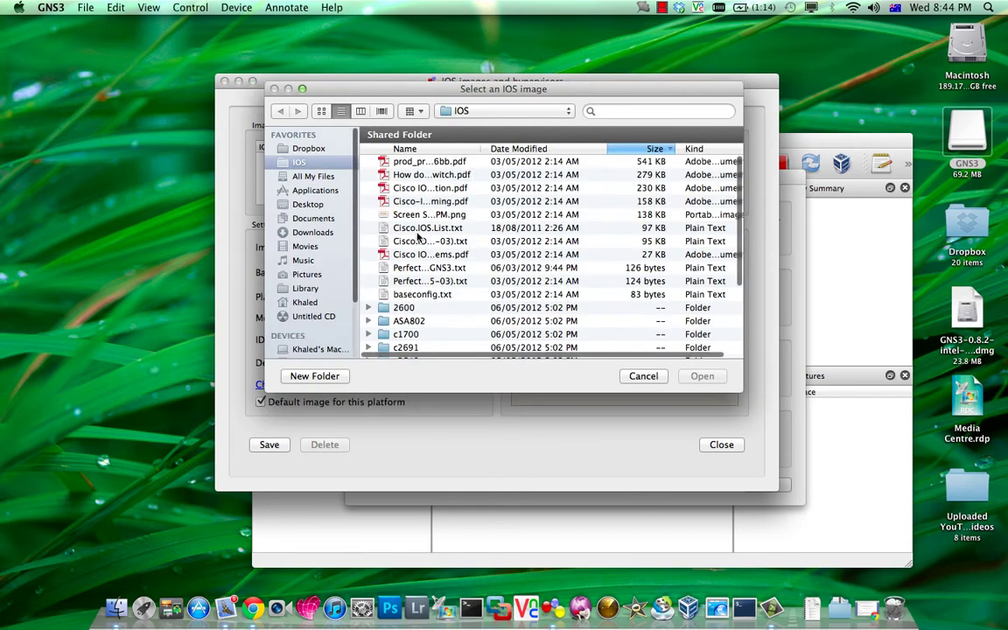
{"action": "scroll", "coordinate": [464, 245], "scroll_direction": "down", "scroll_amount": 5}
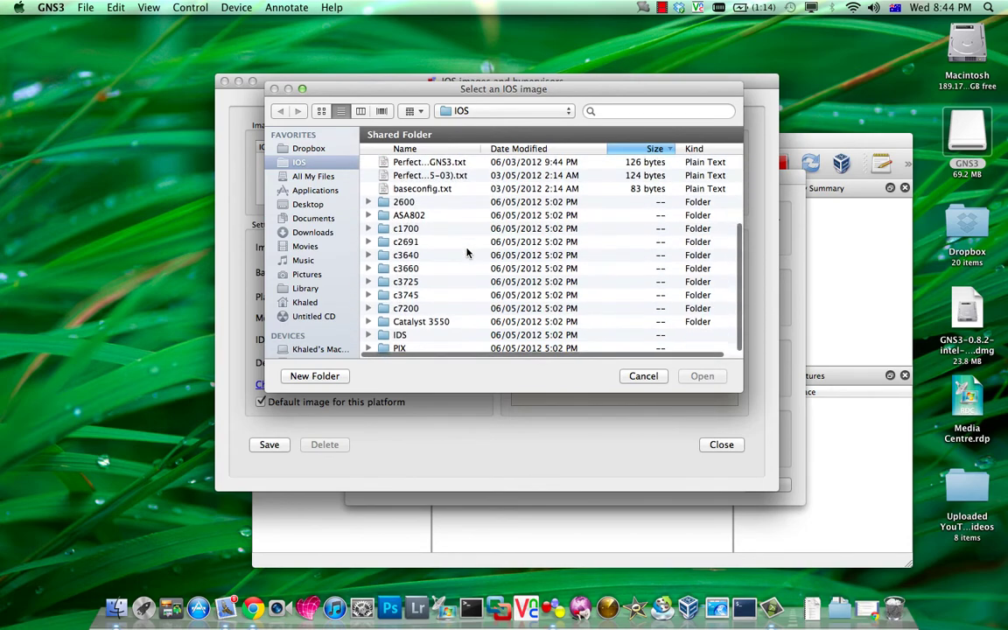
{"action": "double_click", "coordinate": [405, 269]}
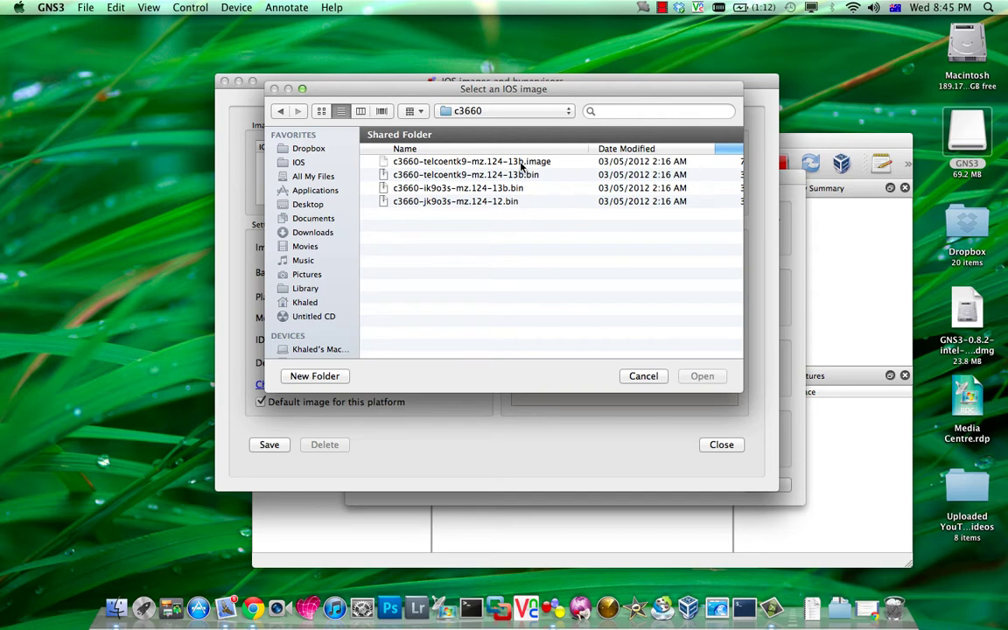
{"action": "left_click", "coordinate": [513, 175]}
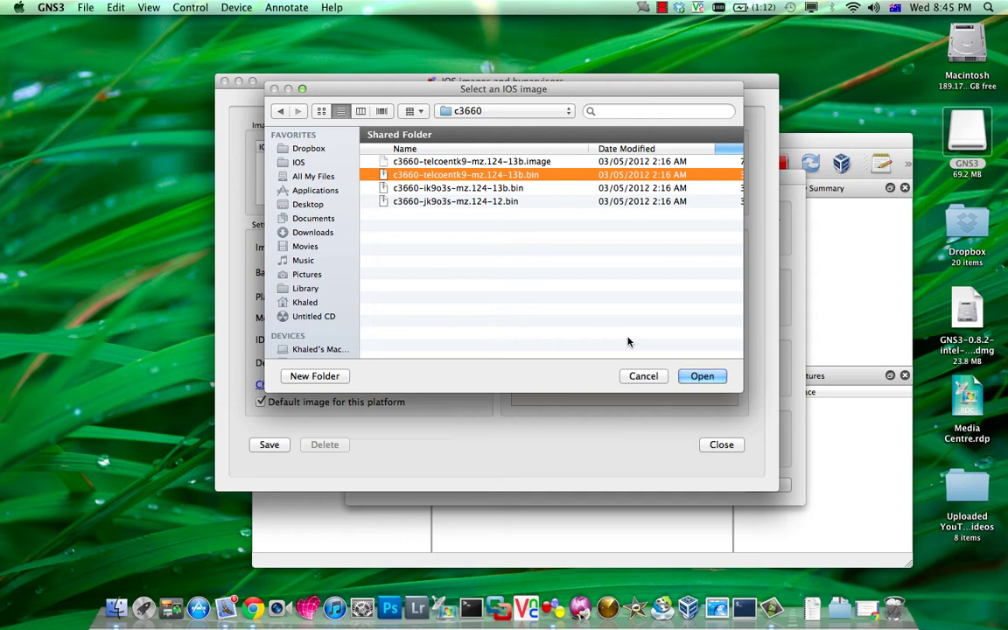
{"action": "left_click", "coordinate": [700, 379]}
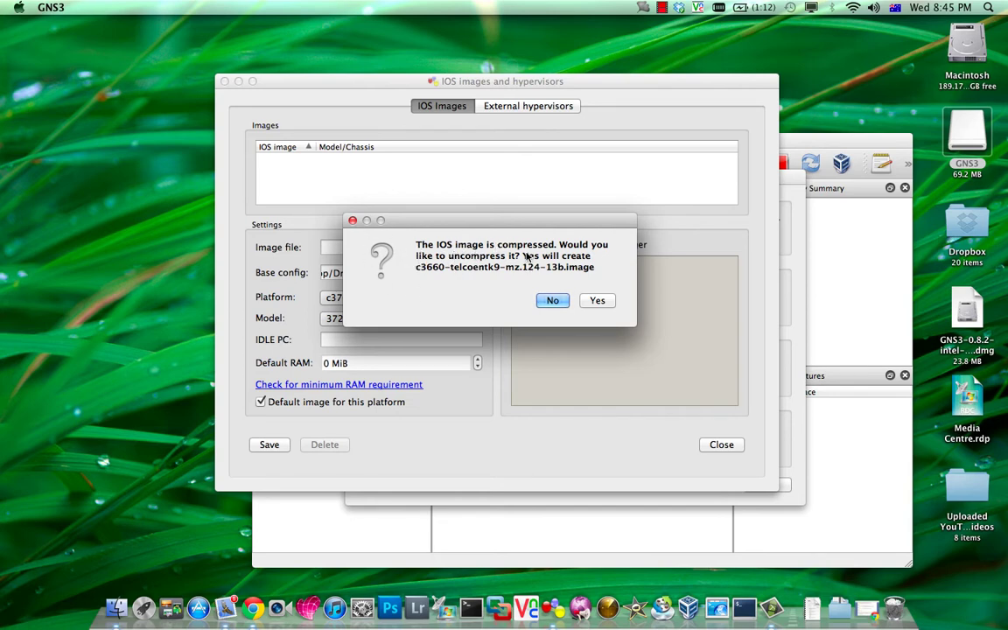
Decline uncompression and select c3660-telcoentk9-mz.124-13b.image as the image file instead
{"action": "left_click", "coordinate": [554, 302]}
{"action": "left_click", "coordinate": [479, 249]}
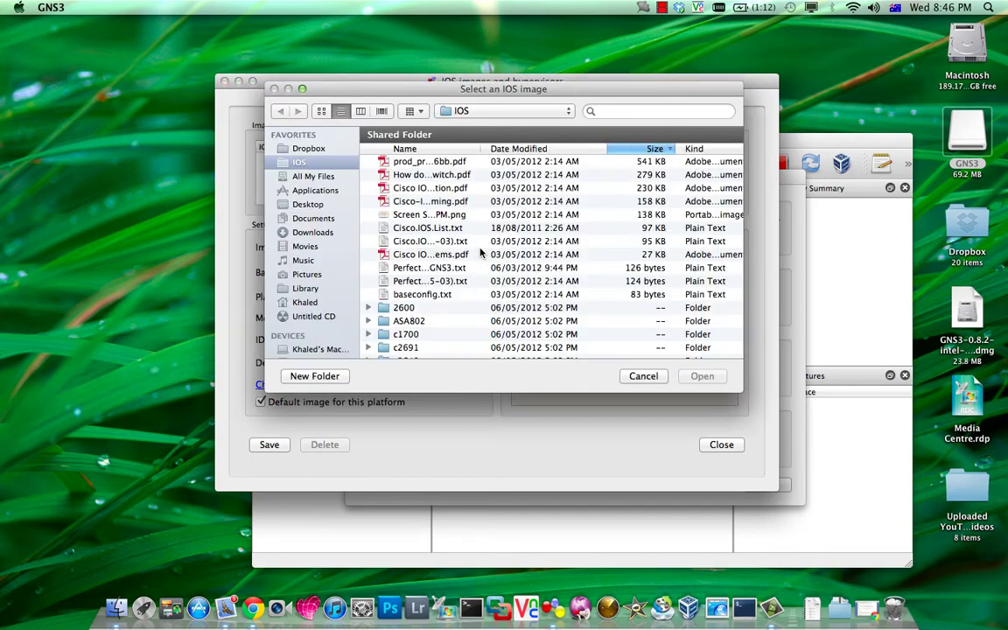
{"action": "scroll", "coordinate": [407, 284], "scroll_direction": "down", "scroll_amount": 5}
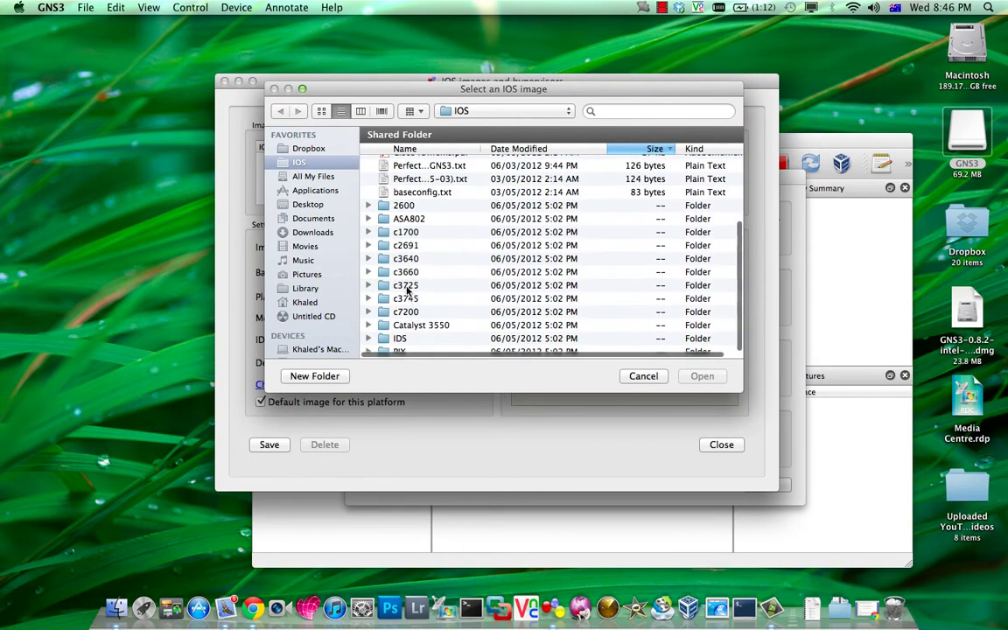
{"action": "double_click", "coordinate": [404, 272]}
{"action": "left_click", "coordinate": [429, 163]}
{"action": "double_click", "coordinate": [429, 163]}
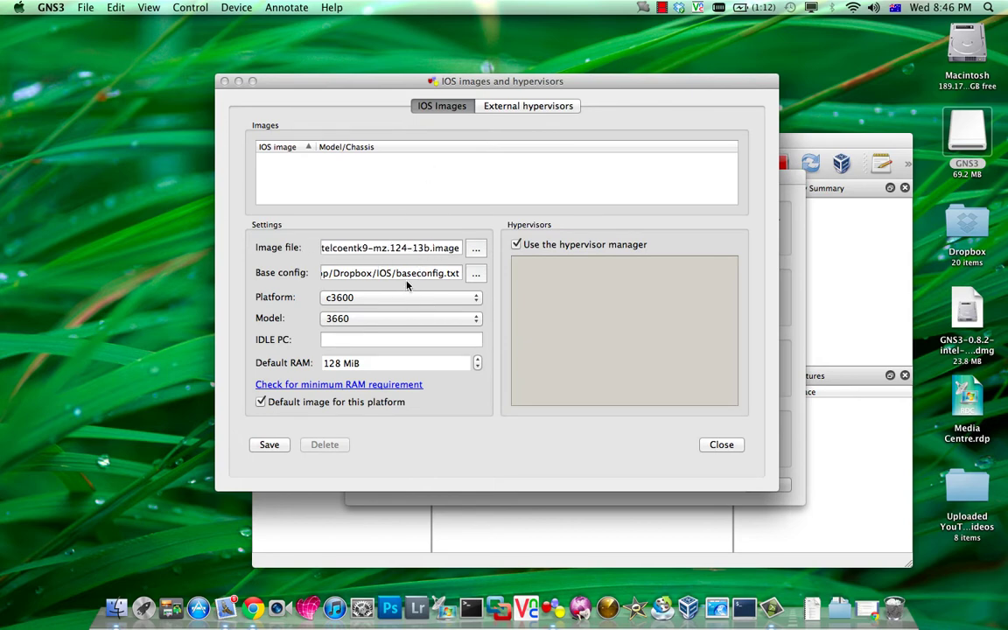
Set the base config file to baseconfig.txt
{"action": "left_click", "coordinate": [476, 275]}
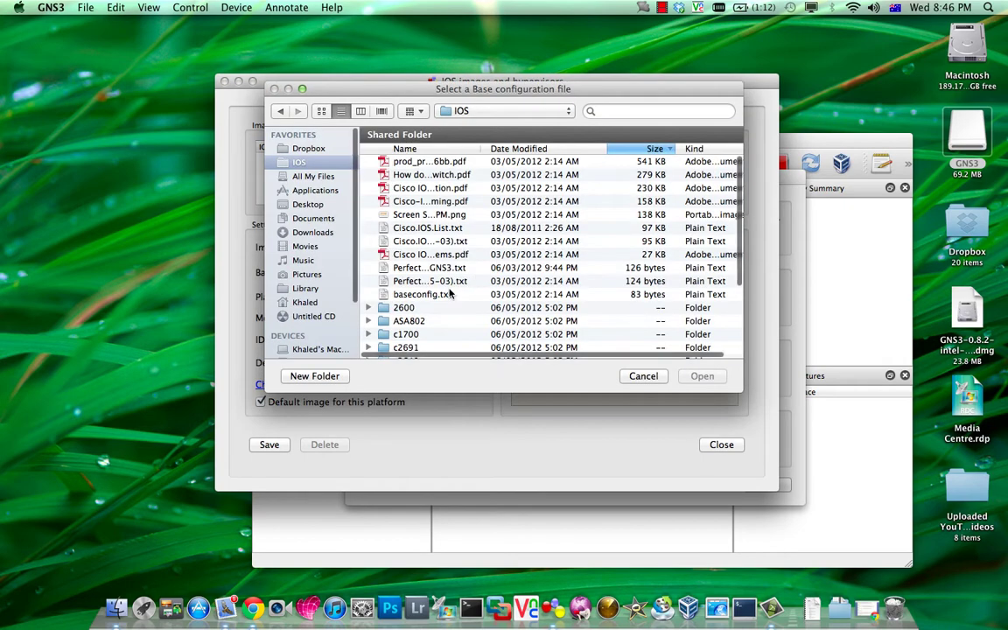
{"action": "left_click", "coordinate": [443, 298]}
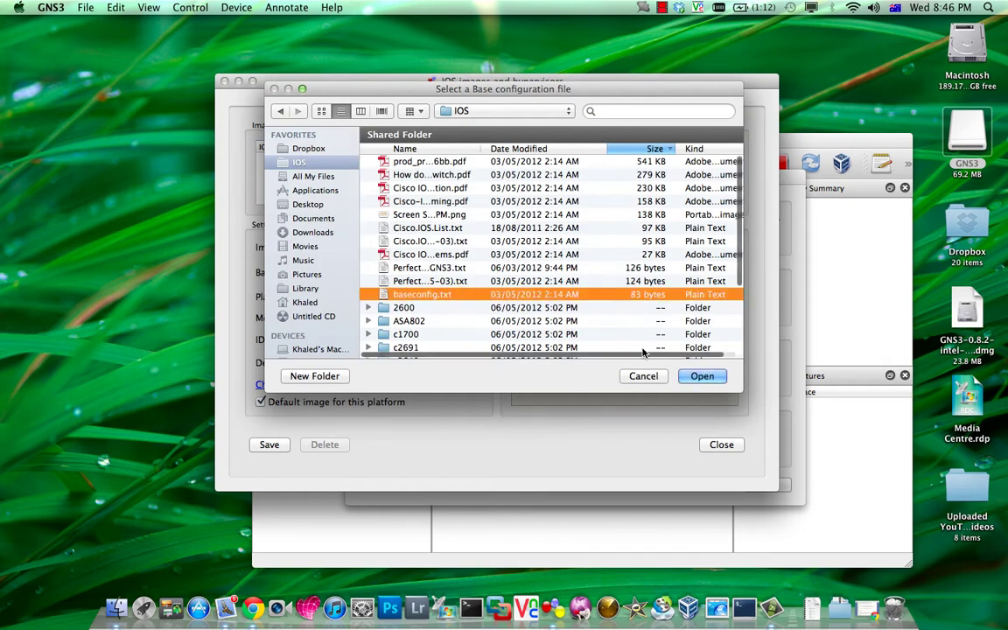
{"action": "left_click", "coordinate": [694, 376]}
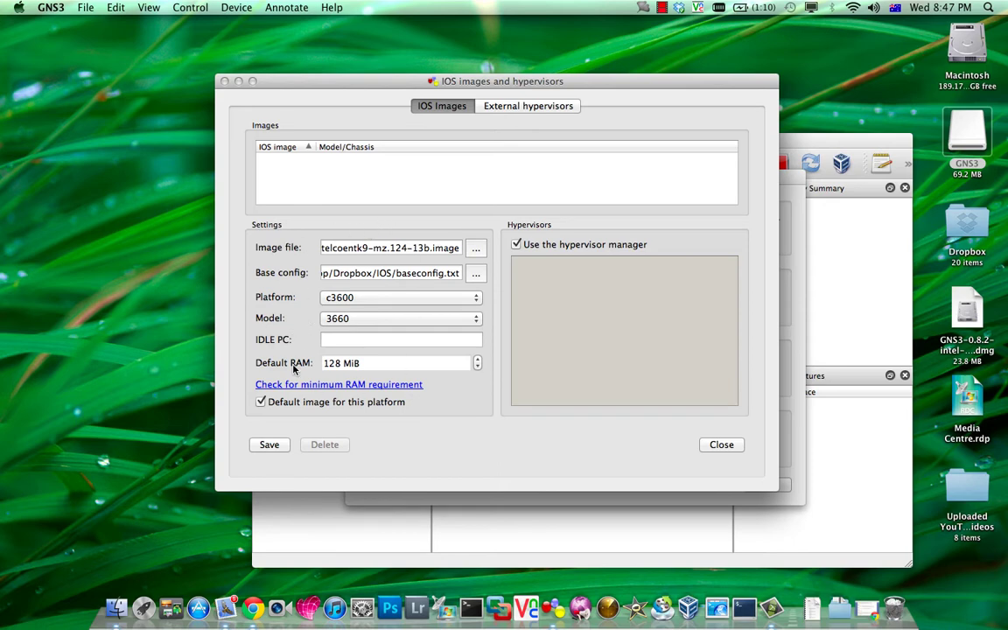
Save the c3660 image, glance at External hypervisors, then close IOS Images and the Setup Wizard
{"action": "left_click", "coordinate": [267, 447]}
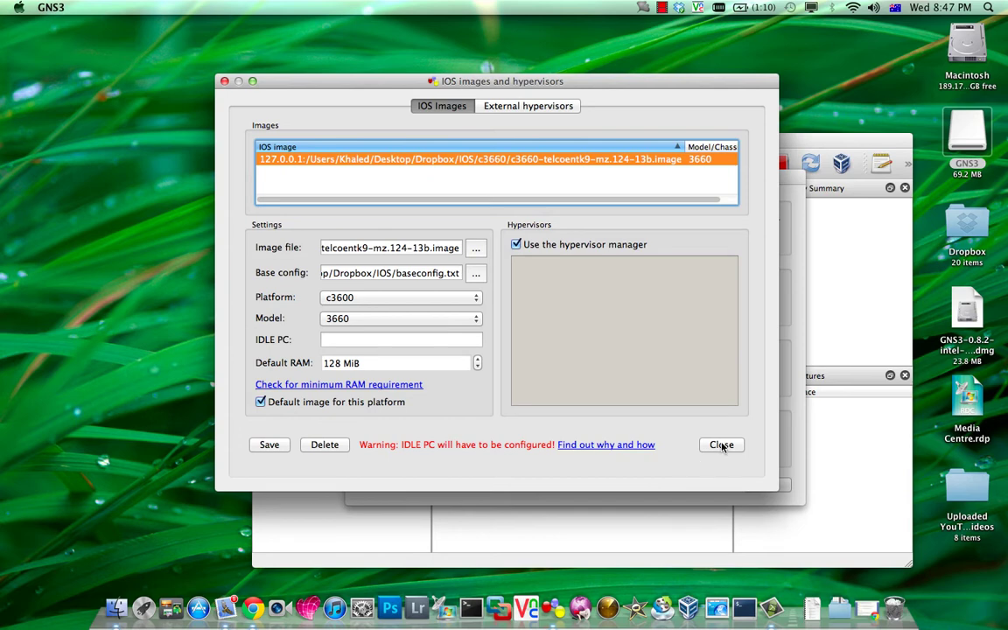
{"action": "left_click", "coordinate": [485, 106]}
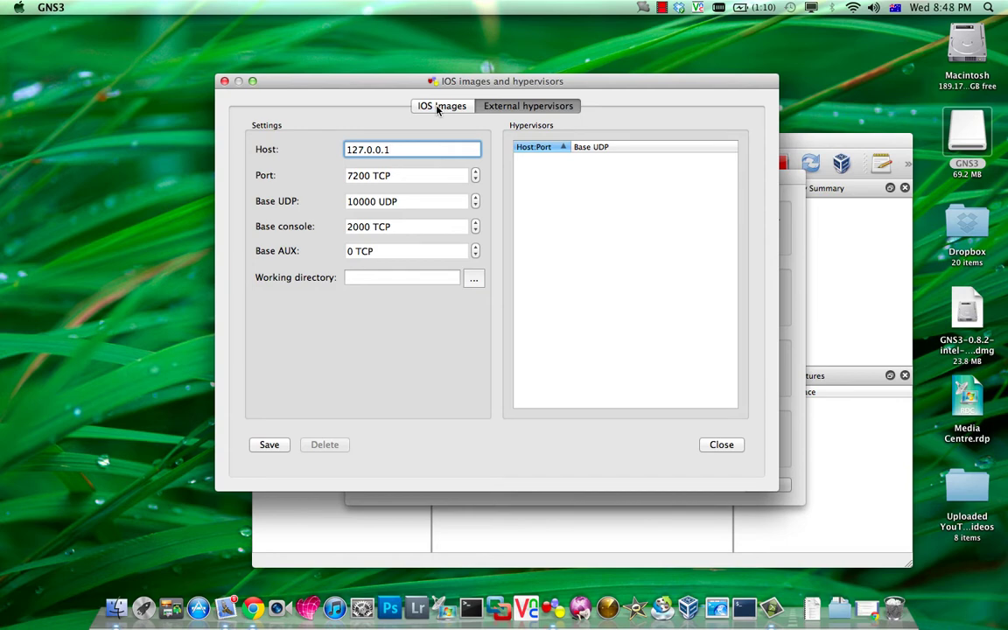
{"action": "left_click", "coordinate": [437, 106]}
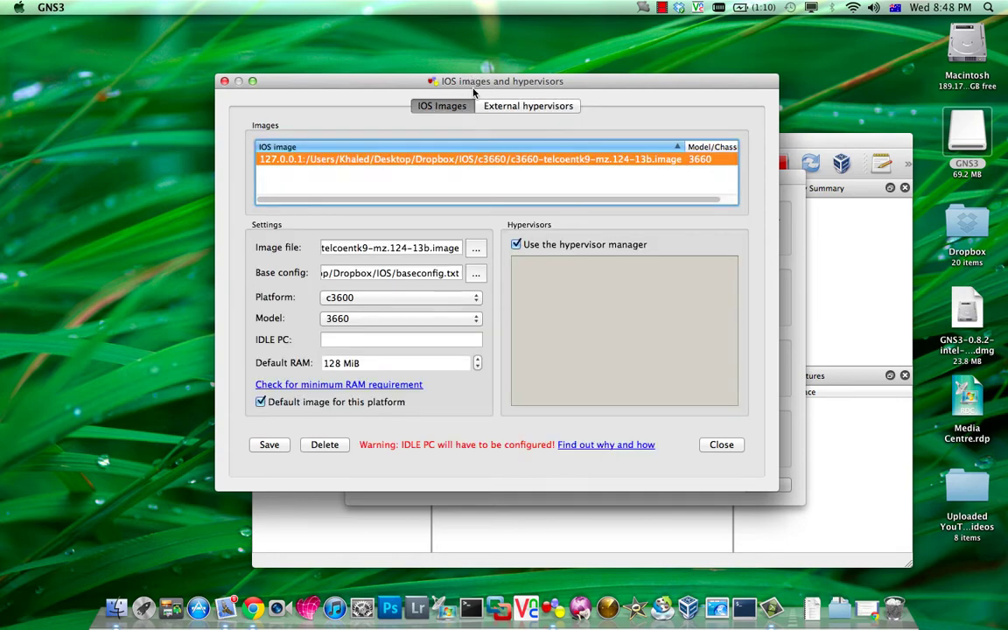
{"action": "left_click", "coordinate": [521, 106]}
{"action": "left_click", "coordinate": [427, 107]}
{"action": "left_click", "coordinate": [711, 447]}
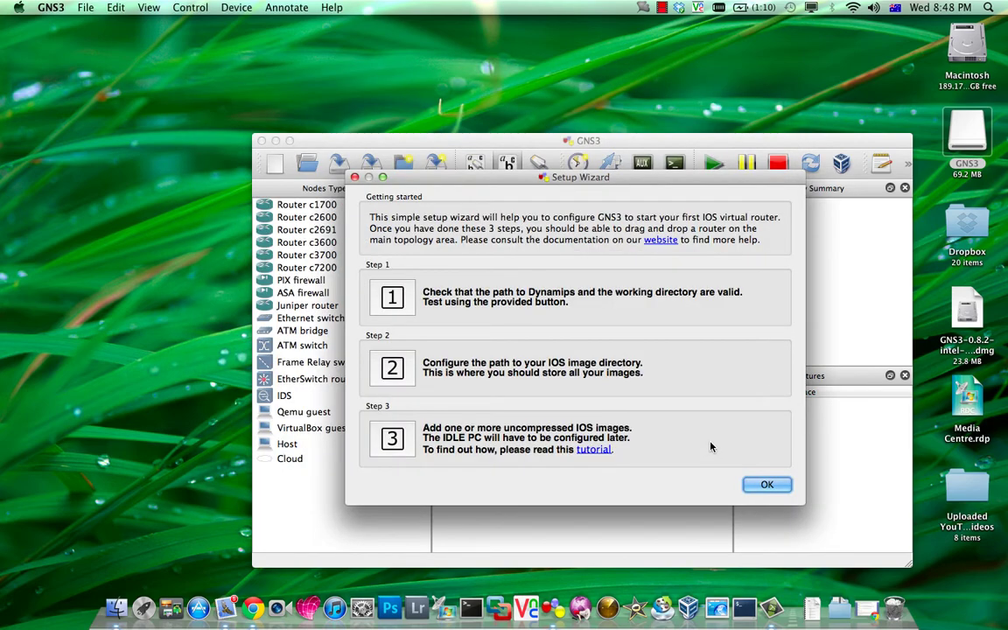
{"action": "left_click", "coordinate": [759, 484]}
Move GNS3 to the top-left corner and keep only Activity Monitor's floating CPU History window open
{"action": "left_click_drag", "start_coordinate": [490, 143], "coordinate": [358, 66]}
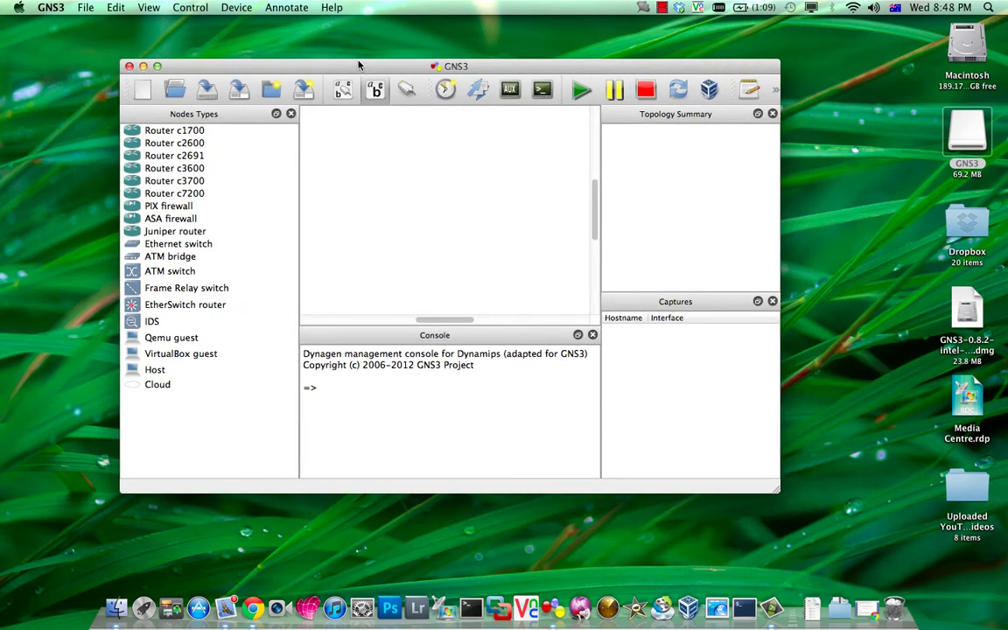
{"action": "left_click_drag", "start_coordinate": [358, 66], "coordinate": [257, 27]}
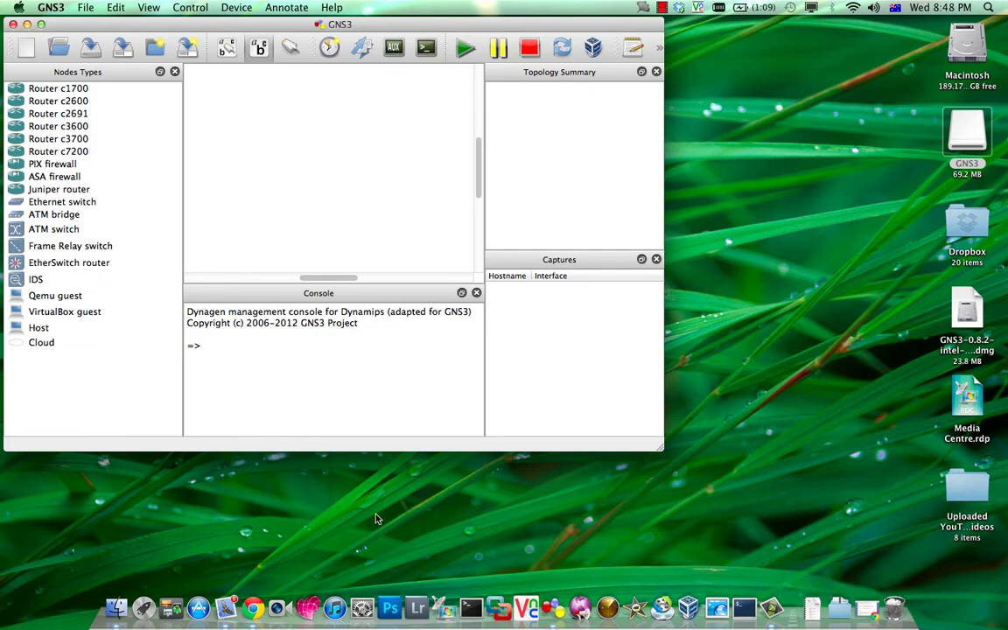
{"action": "key", "text": "super+space"}
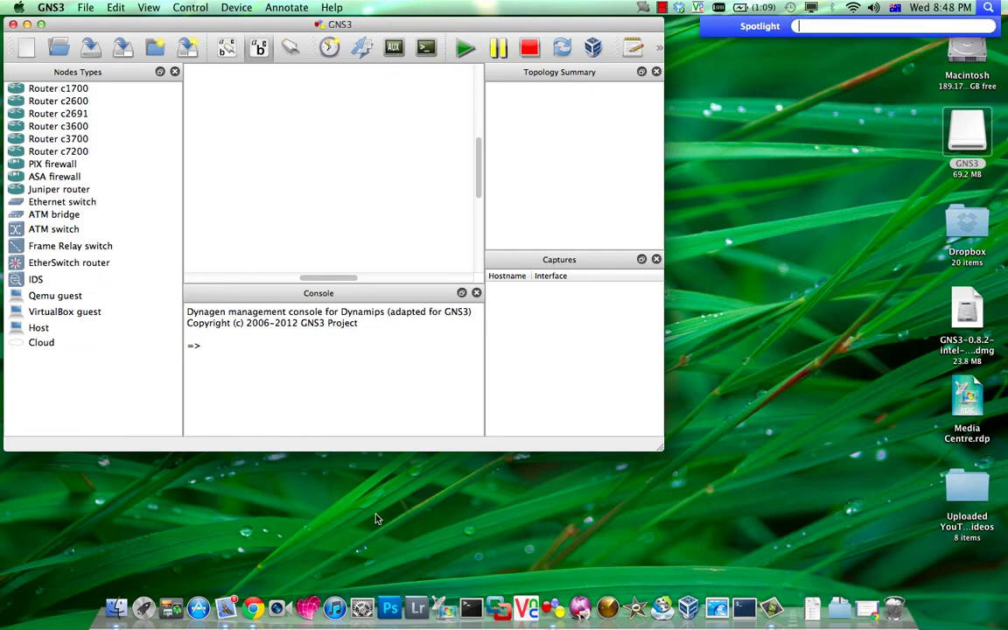
{"action": "type", "text": "activity"}
{"action": "key", "text": "Return"}
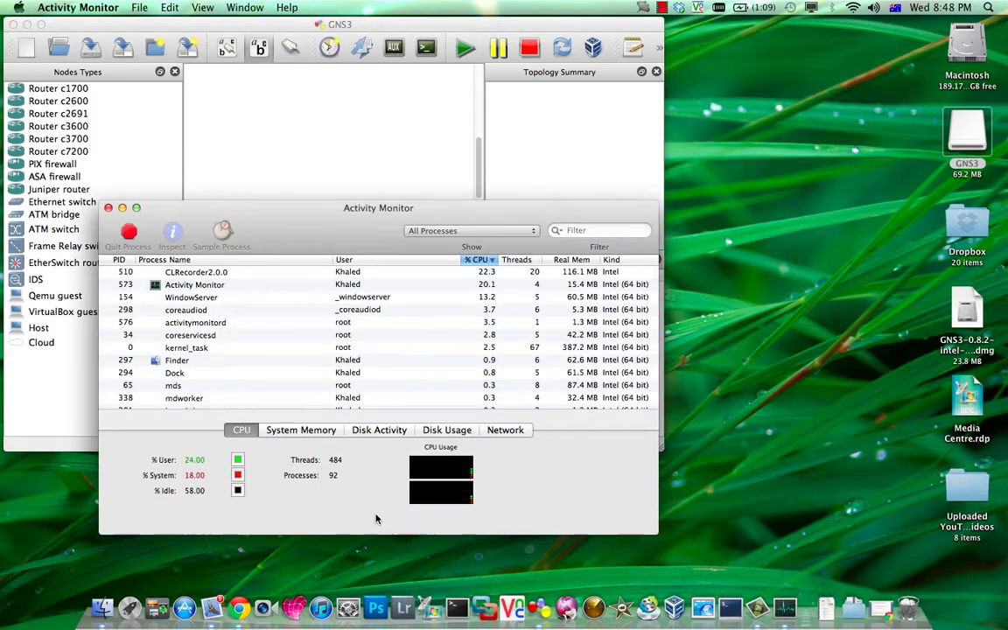
{"action": "left_click", "coordinate": [439, 466]}
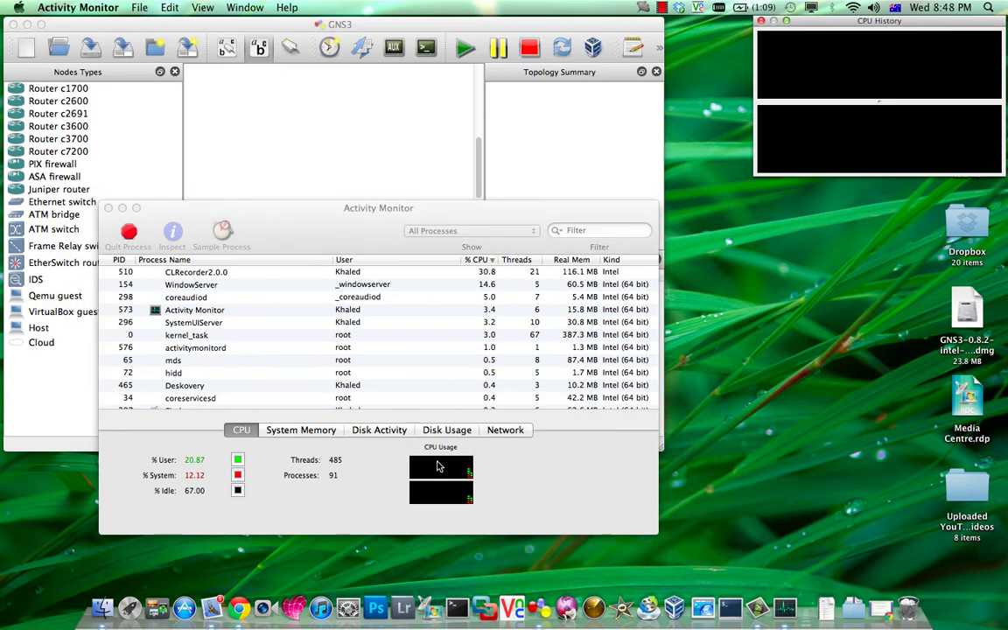
{"action": "left_click", "coordinate": [109, 209]}
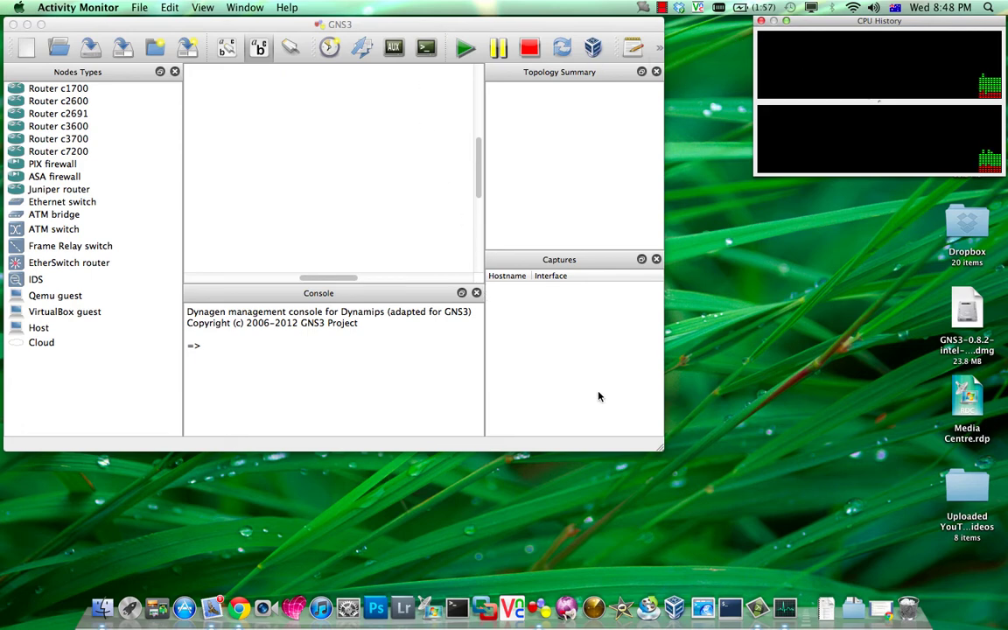
Enlarge the GNS3 window and place three more c3600 routers, R2, R3 and R4
{"action": "left_click_drag", "start_coordinate": [663, 450], "coordinate": [706, 485]}
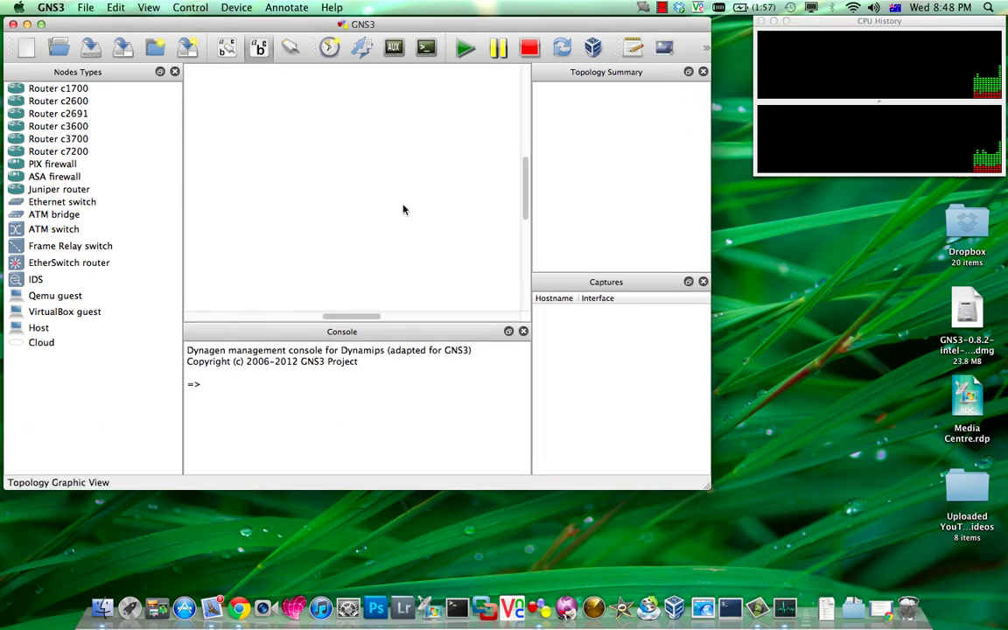
{"action": "left_click", "coordinate": [41, 127]}
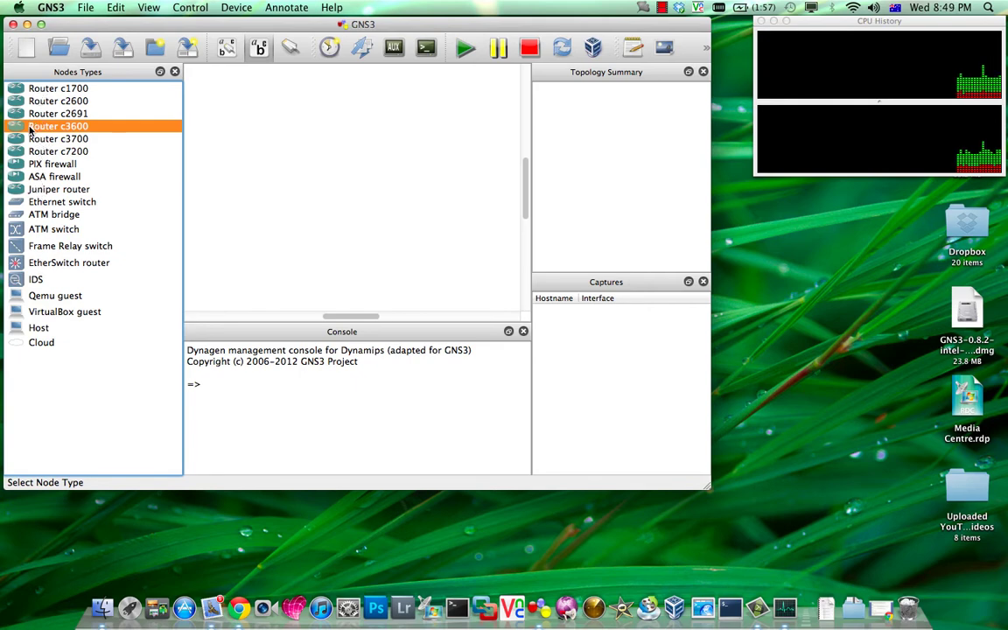
{"action": "left_click_drag", "start_coordinate": [30, 116], "coordinate": [439, 137]}
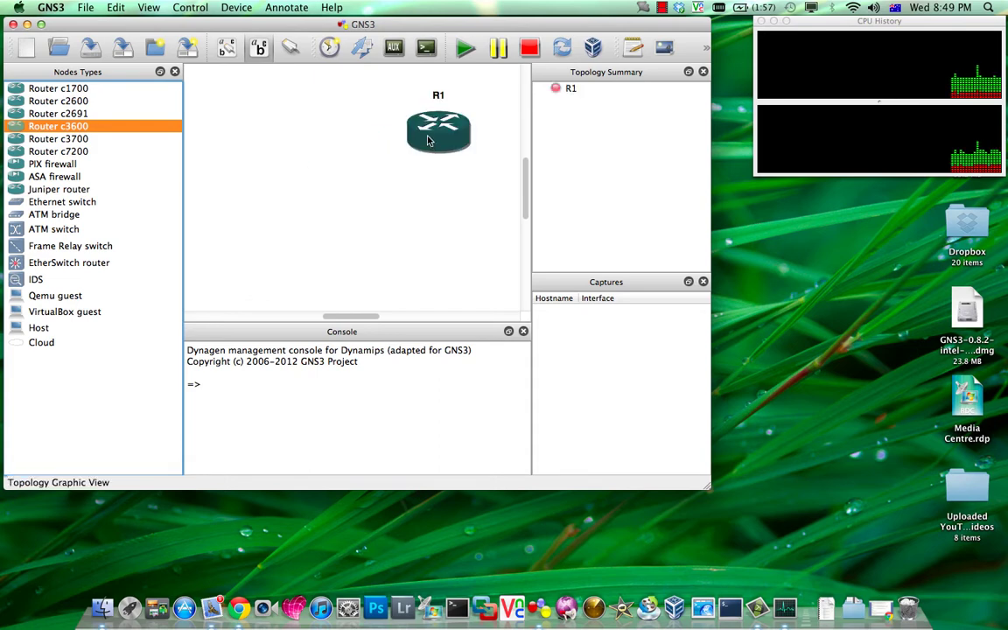
{"action": "left_click", "coordinate": [58, 126]}
{"action": "left_click_drag", "start_coordinate": [286, 140], "coordinate": [283, 138]}
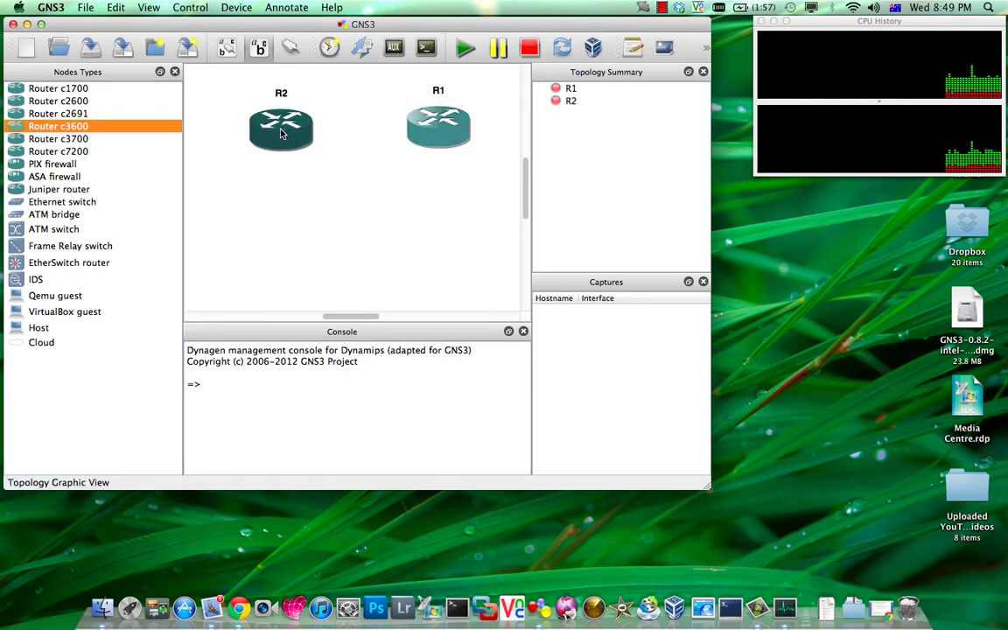
{"action": "left_click_drag", "start_coordinate": [70, 131], "coordinate": [435, 249]}
{"action": "left_click", "coordinate": [63, 130]}
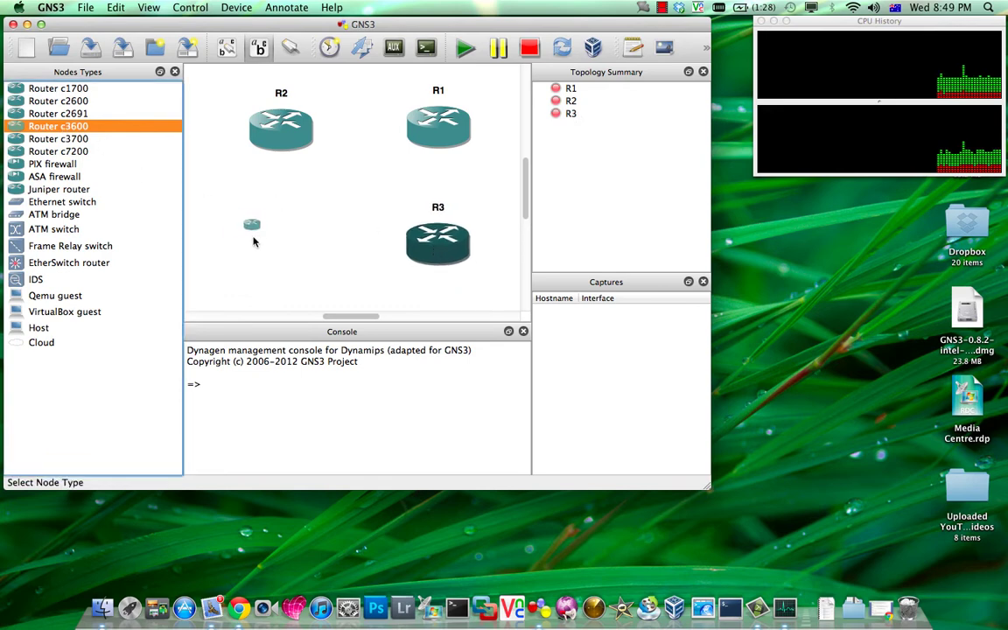
{"action": "left_click_drag", "start_coordinate": [260, 240], "coordinate": [261, 239]}
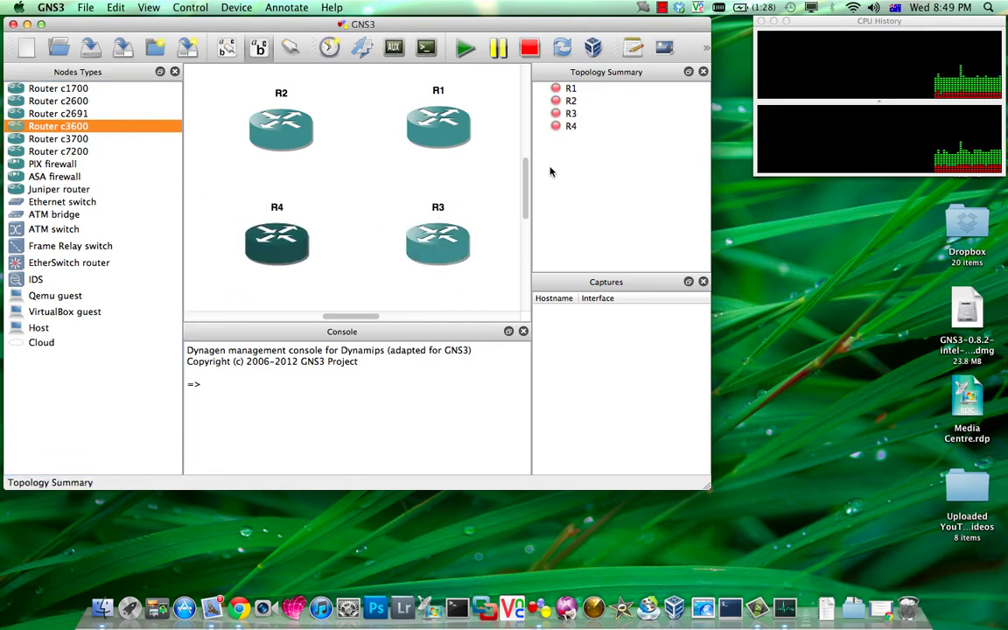
{"action": "left_click", "coordinate": [340, 204]}
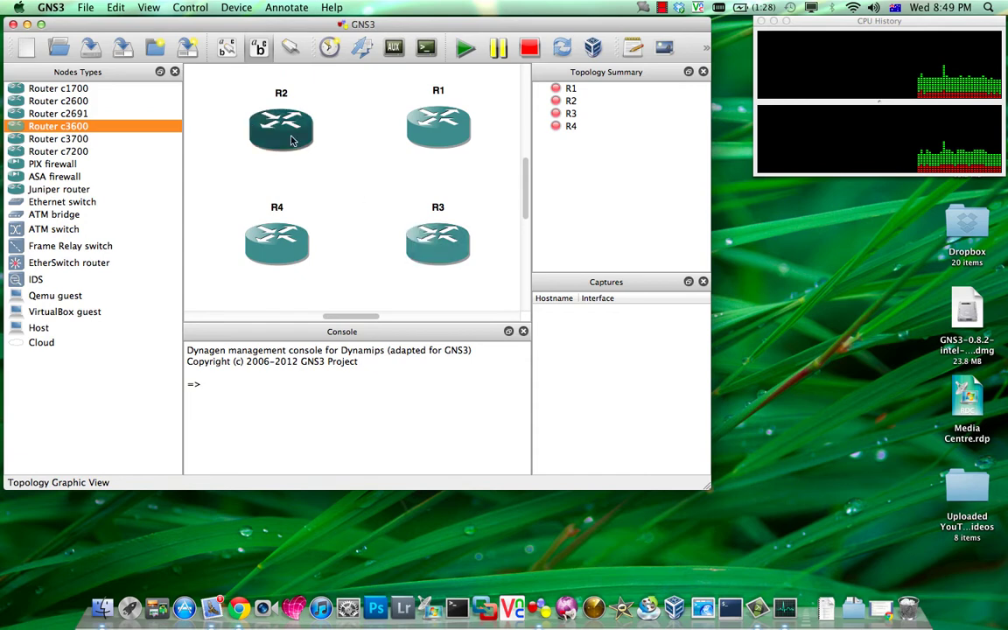
Reposition R1, R2, R3 and R4 into a rough square
{"action": "left_click_drag", "start_coordinate": [414, 235], "coordinate": [431, 257]}
{"action": "left_click_drag", "start_coordinate": [284, 247], "coordinate": [242, 281]}
{"action": "mouse_move", "coordinate": [243, 123]}
{"action": "left_mouse_down"}
{"action": "mouse_move", "coordinate": [225, 105]}
{"action": "mouse_move", "coordinate": [233, 123]}
{"action": "left_mouse_up"}
{"action": "left_click_drag", "start_coordinate": [420, 143], "coordinate": [449, 132]}
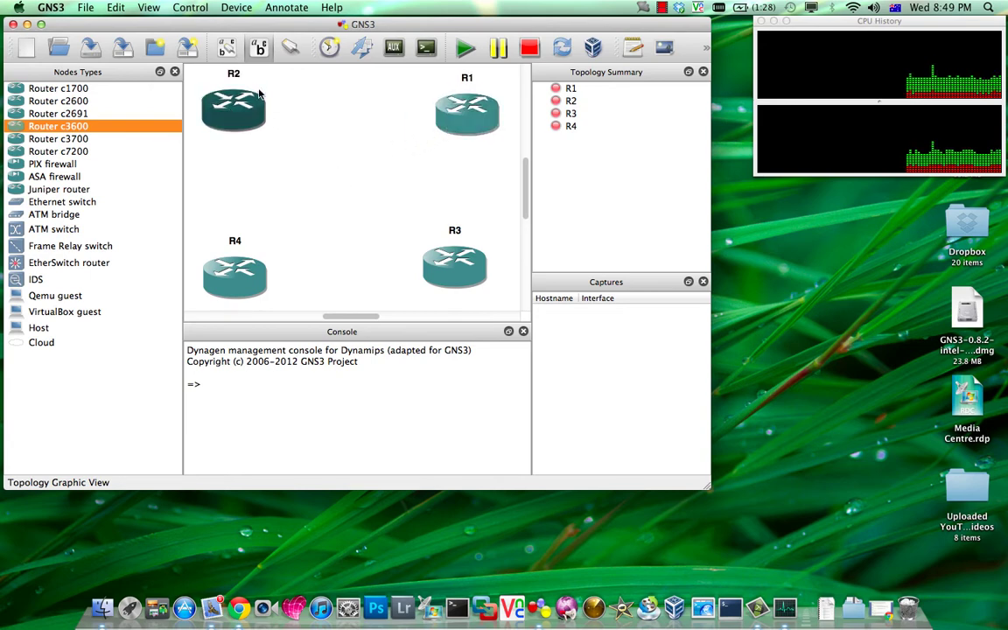
Place Ethernet switch SW1 in the middle of the routers and nudge R3 into its corner
{"action": "left_click", "coordinate": [35, 202]}
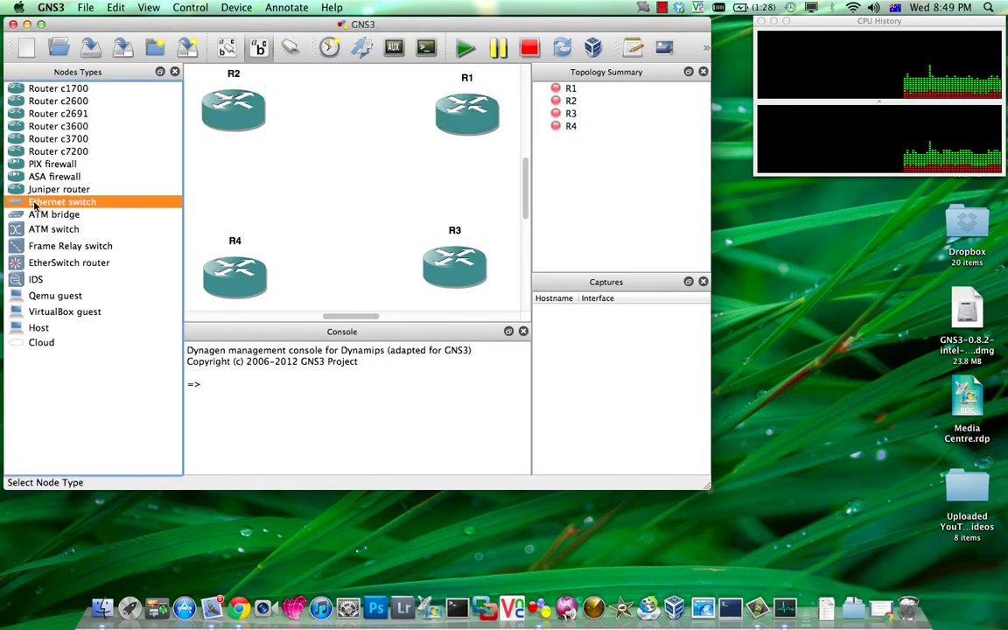
{"action": "left_click_drag", "start_coordinate": [35, 204], "coordinate": [354, 196]}
{"action": "left_click", "coordinate": [457, 271]}
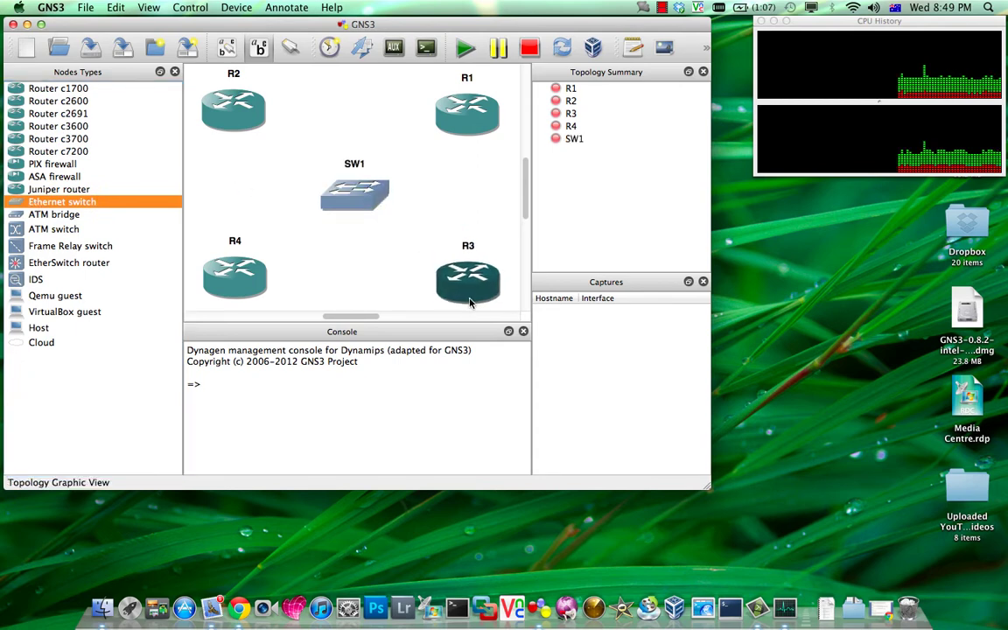
{"action": "left_click_drag", "start_coordinate": [457, 271], "coordinate": [471, 287]}
{"action": "left_click", "coordinate": [374, 267]}
Link R2, R1, R3 and R4 to SW1 with FastEthernet connections
{"action": "left_click", "coordinate": [289, 46]}
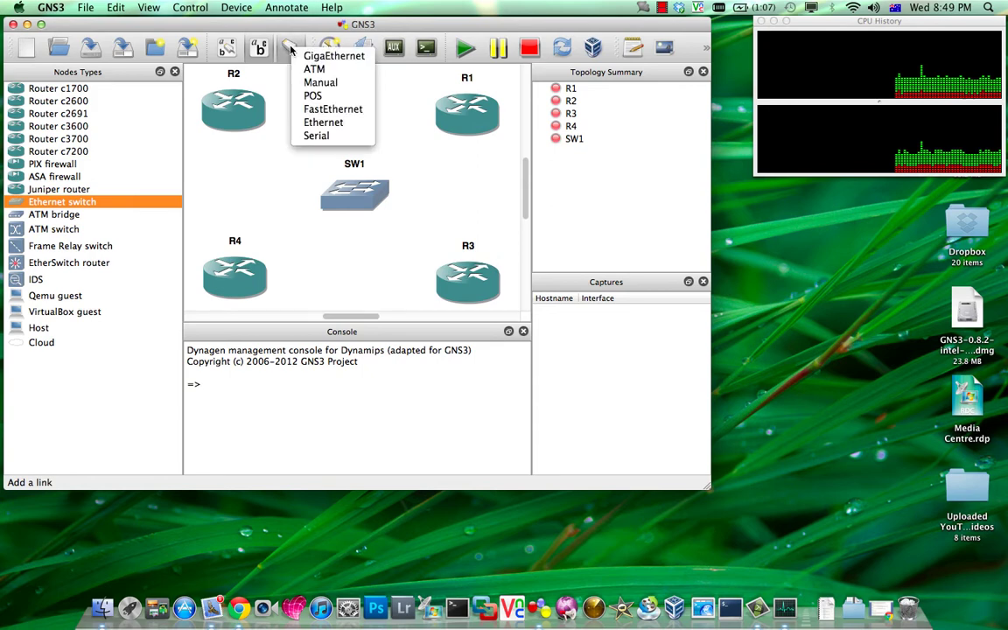
{"action": "left_click", "coordinate": [310, 109]}
{"action": "left_click", "coordinate": [256, 101]}
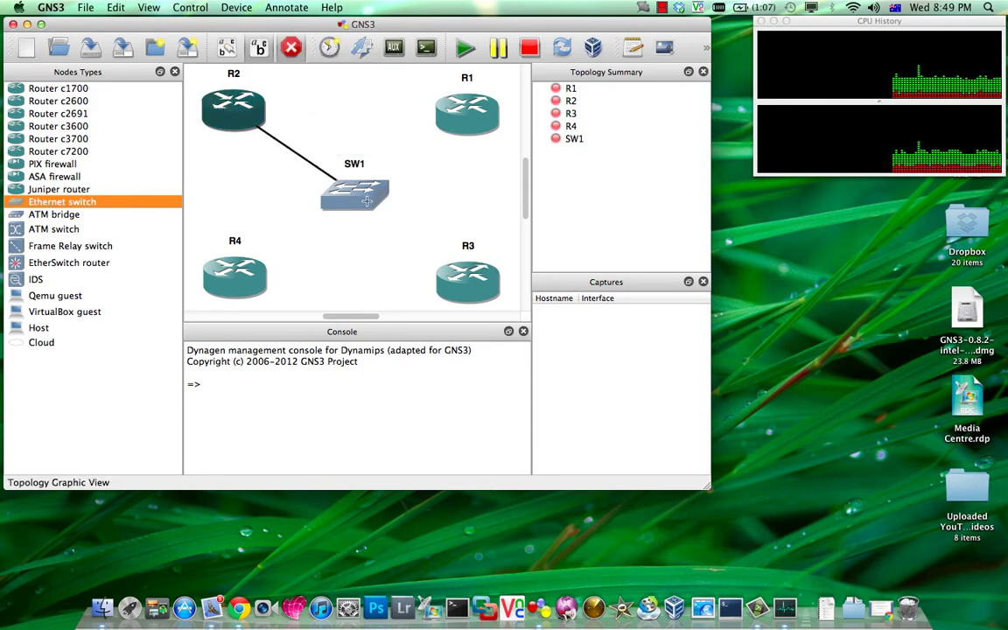
{"action": "left_click", "coordinate": [348, 195]}
{"action": "left_click", "coordinate": [442, 114]}
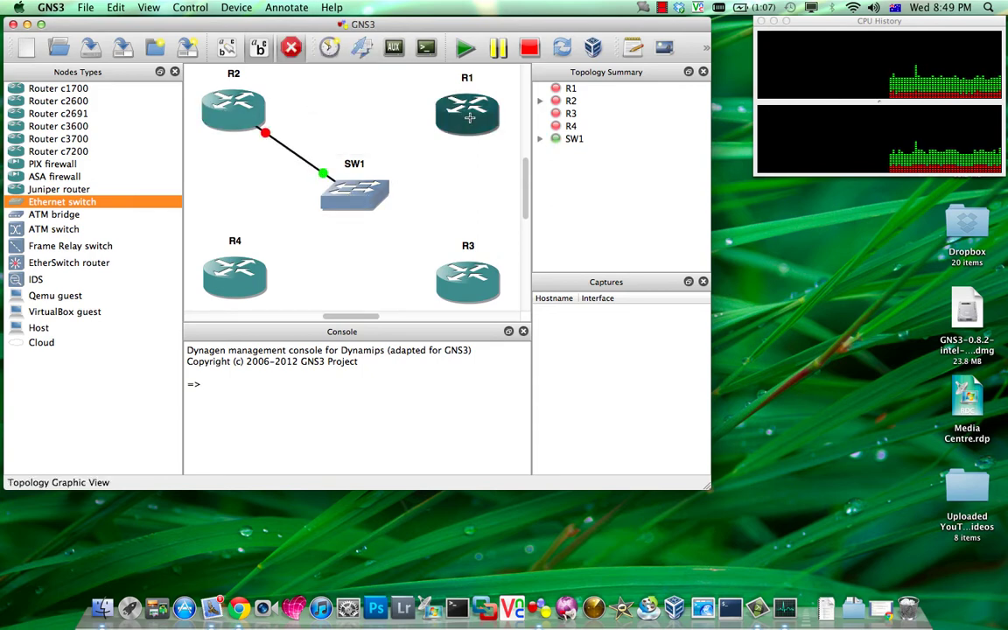
{"action": "left_click", "coordinate": [378, 198]}
{"action": "left_click", "coordinate": [447, 267]}
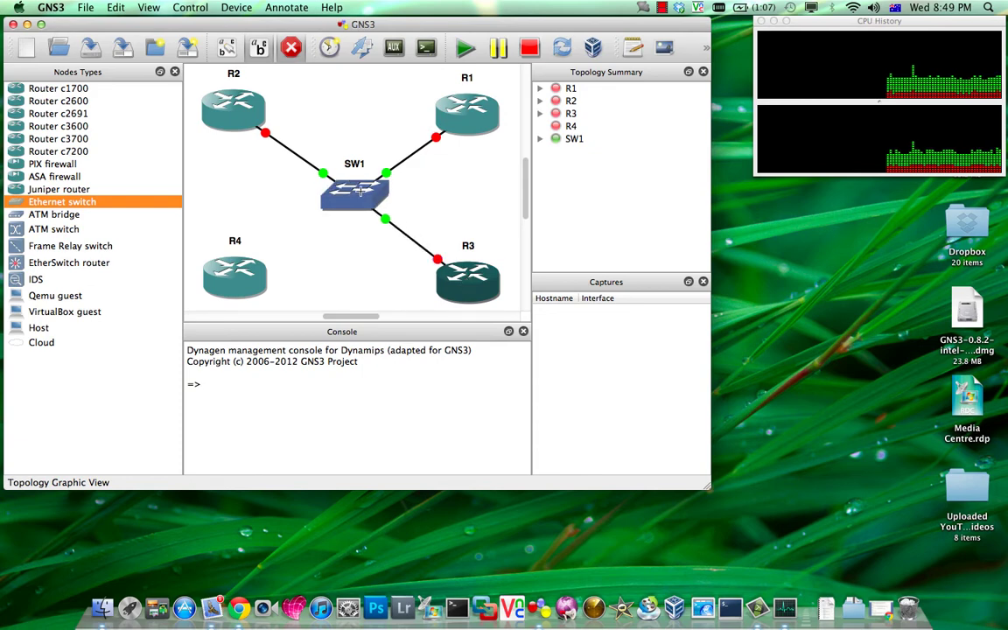
{"action": "left_click", "coordinate": [354, 194]}
{"action": "left_click", "coordinate": [256, 259]}
{"action": "left_click", "coordinate": [353, 191]}
{"action": "left_click", "coordinate": [290, 48]}
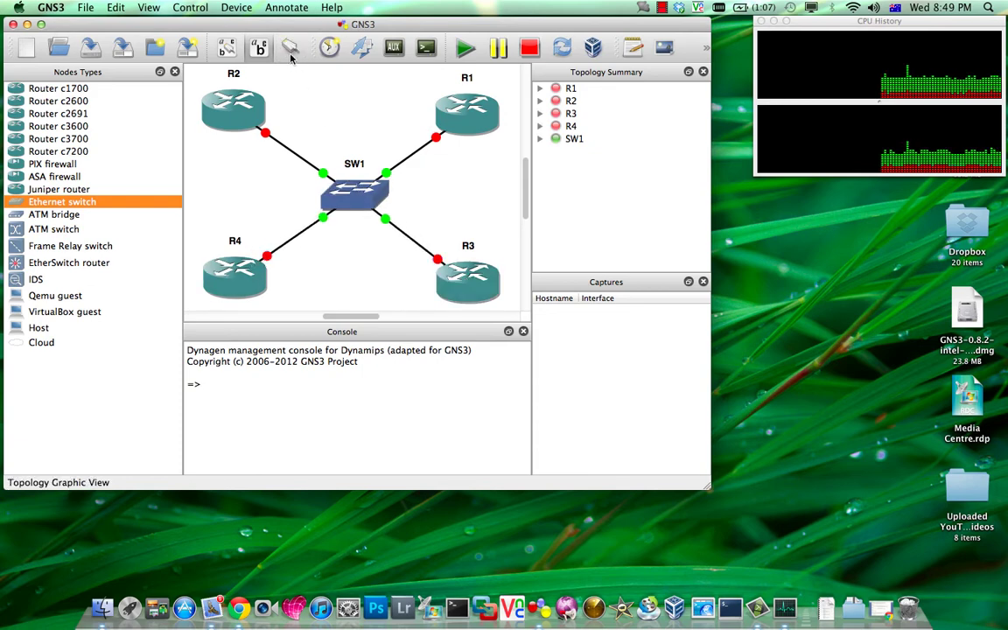
Start all four routers and SW1 using Start/Resume all devices
{"action": "left_click", "coordinate": [464, 50]}
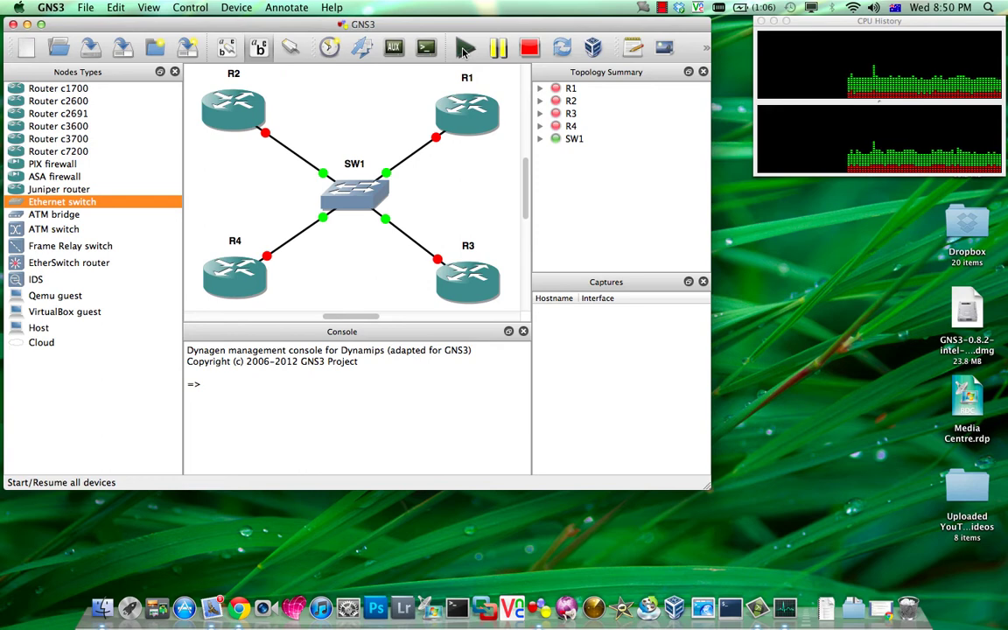
{"action": "left_click", "coordinate": [464, 51]}
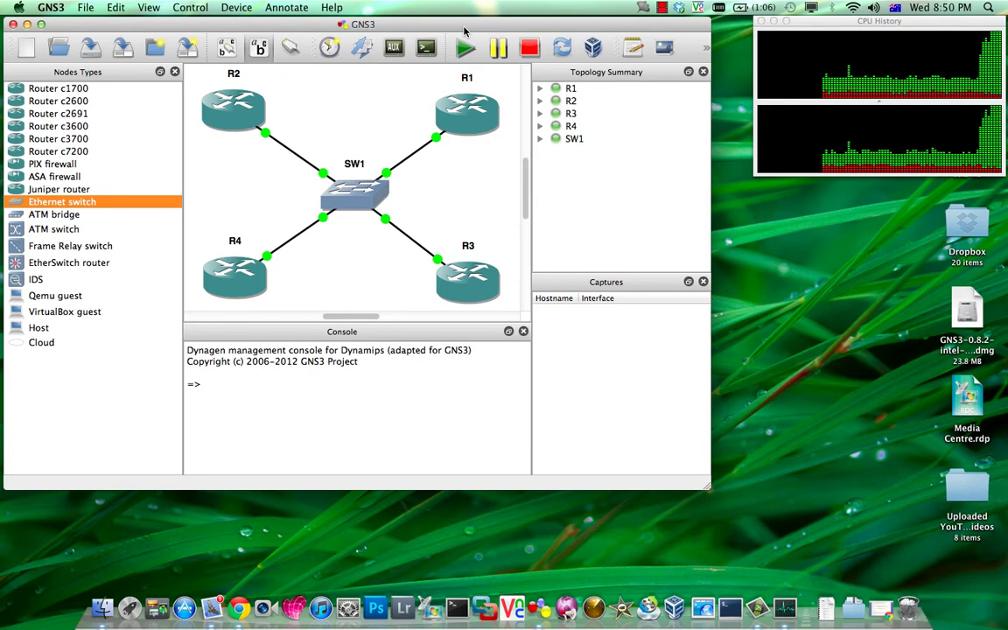
{"action": "left_click", "coordinate": [17, 7]}
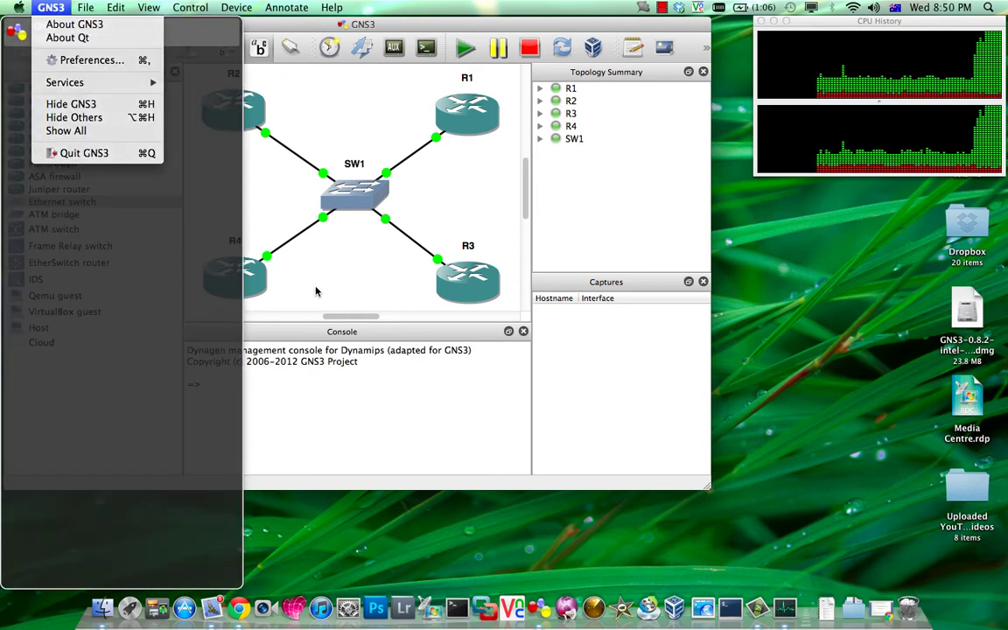
{"action": "left_click", "coordinate": [317, 292]}
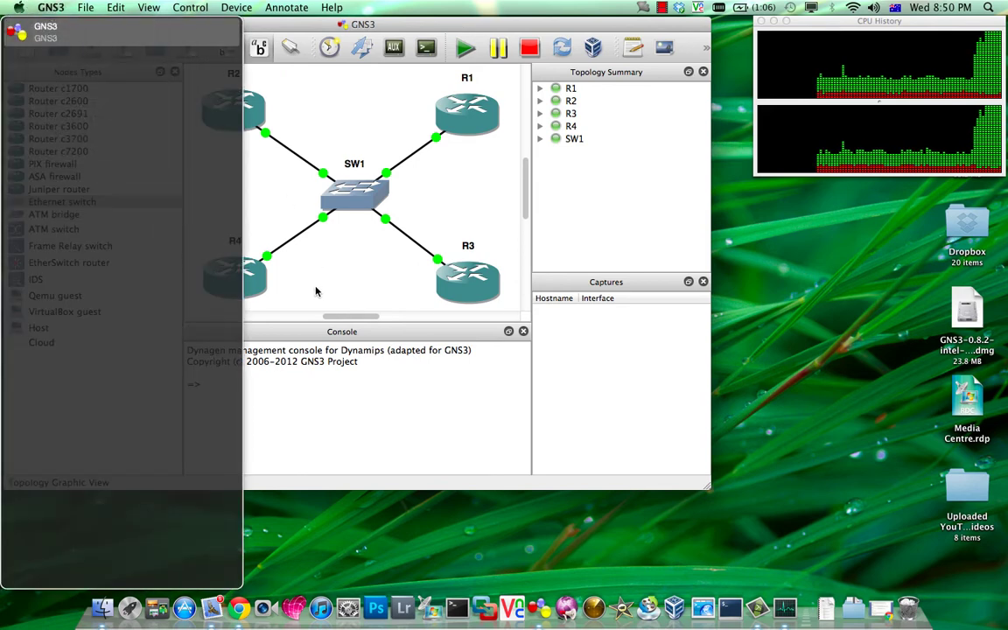
{"action": "left_click", "coordinate": [50, 39]}
{"action": "left_click", "coordinate": [19, 7]}
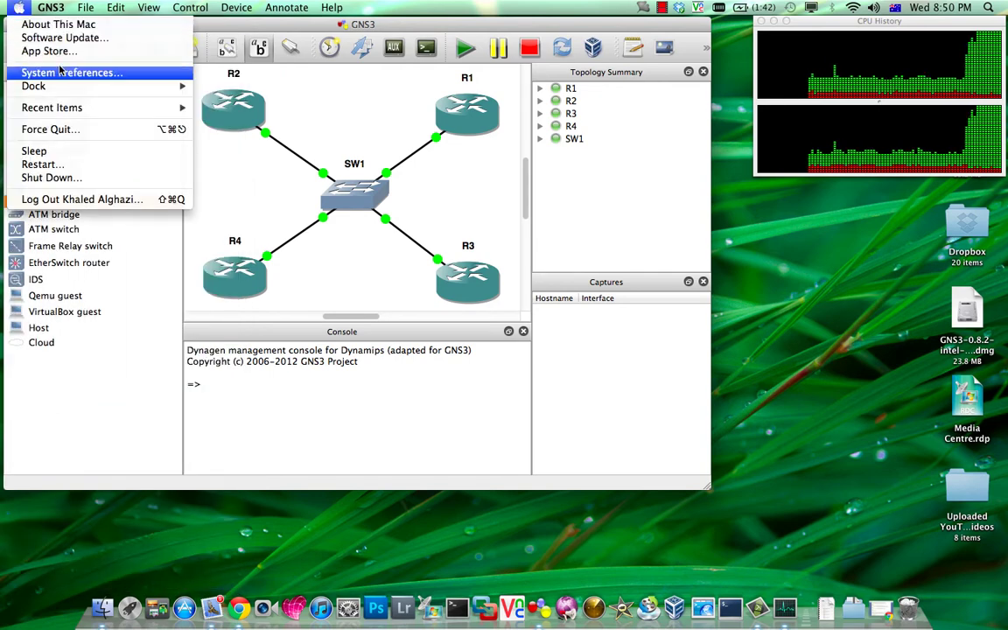
{"action": "left_click", "coordinate": [57, 24]}
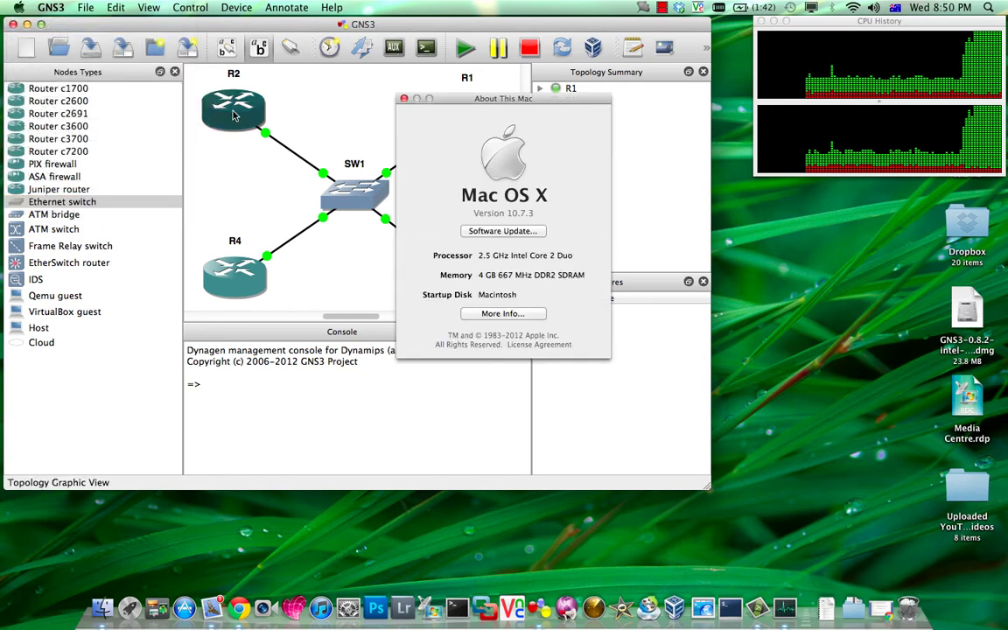
{"action": "left_click", "coordinate": [487, 313]}
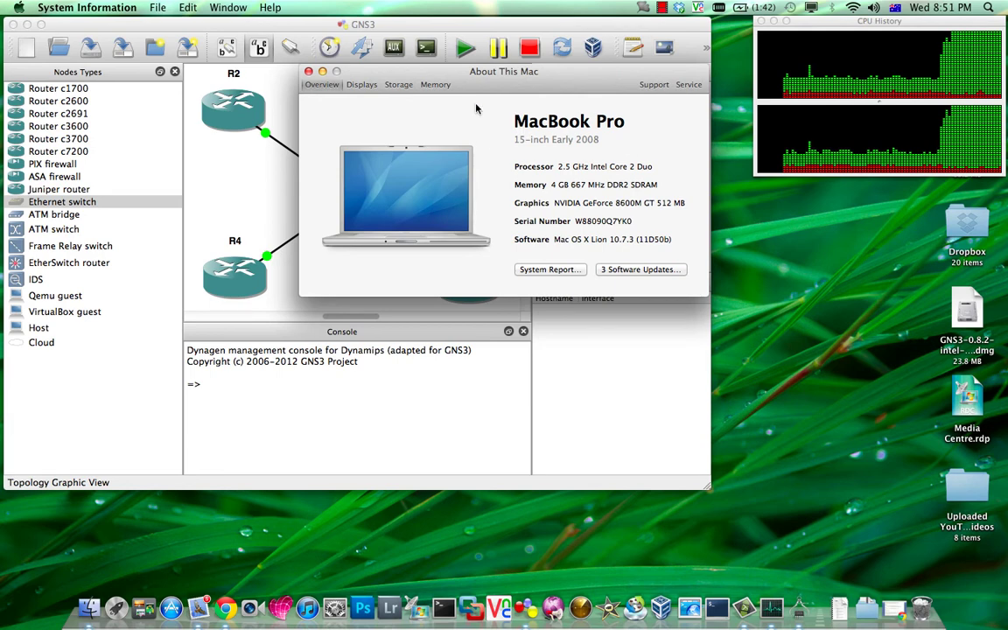
{"action": "left_click", "coordinate": [309, 72]}
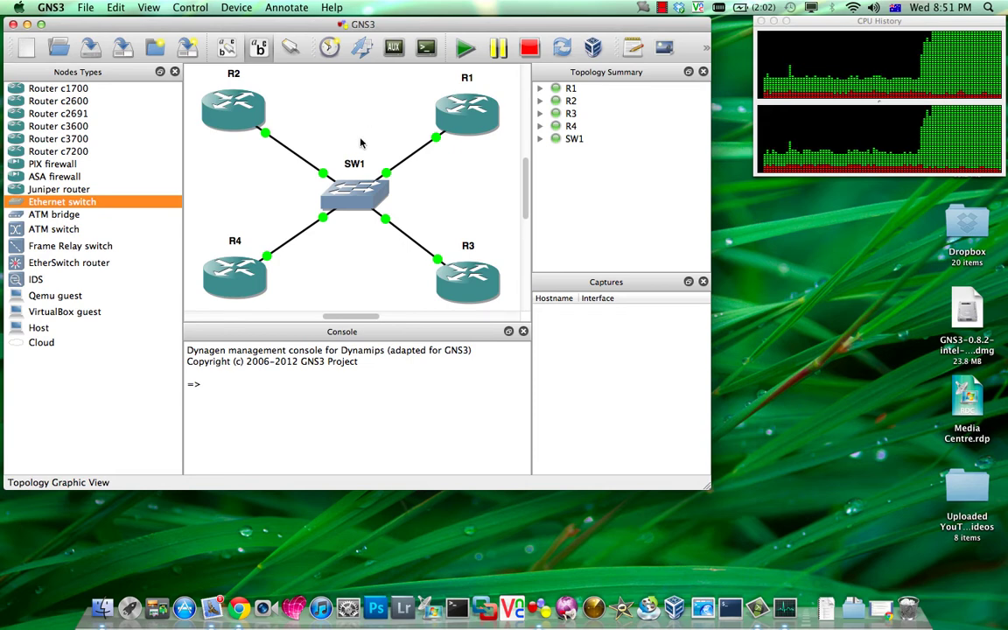
{"action": "left_click_drag", "start_coordinate": [281, 28], "coordinate": [308, 24]}
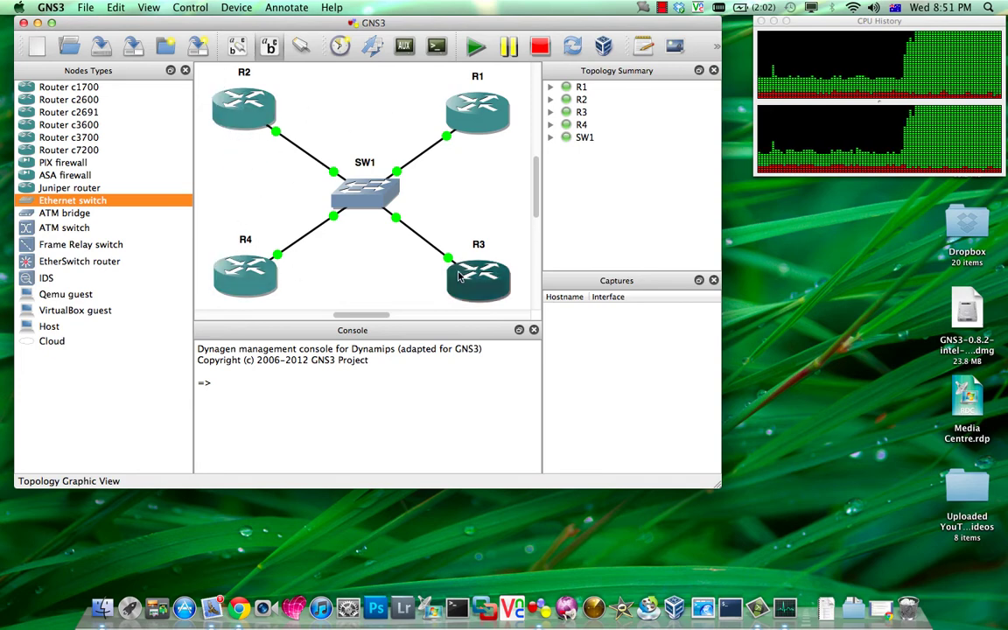
On R2's console, enter privileged mode with en and run show ip inter brie
{"action": "double_click", "coordinate": [243, 122]}
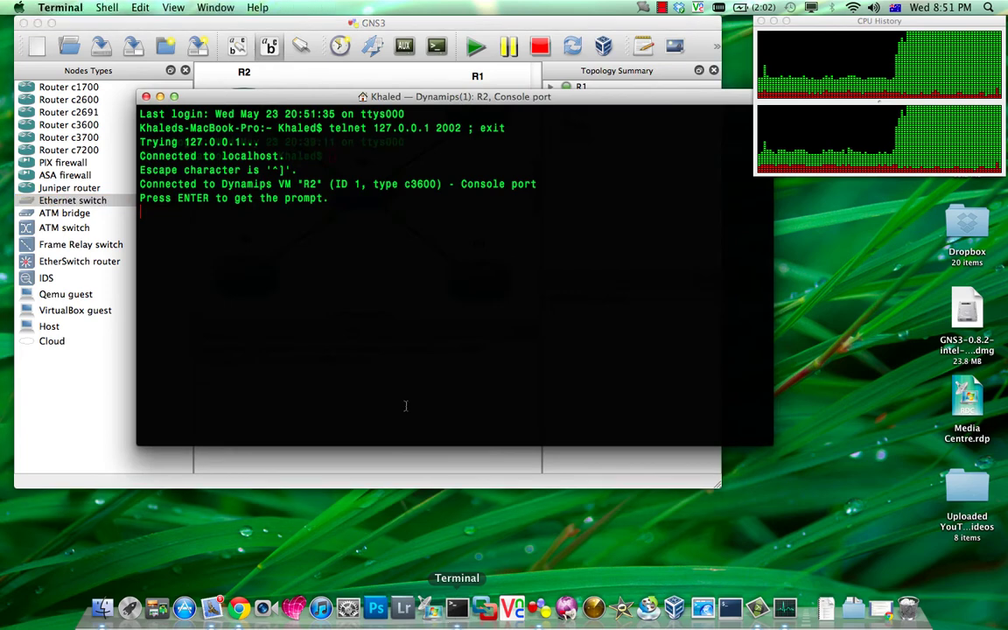
{"action": "key", "text": "Return"}
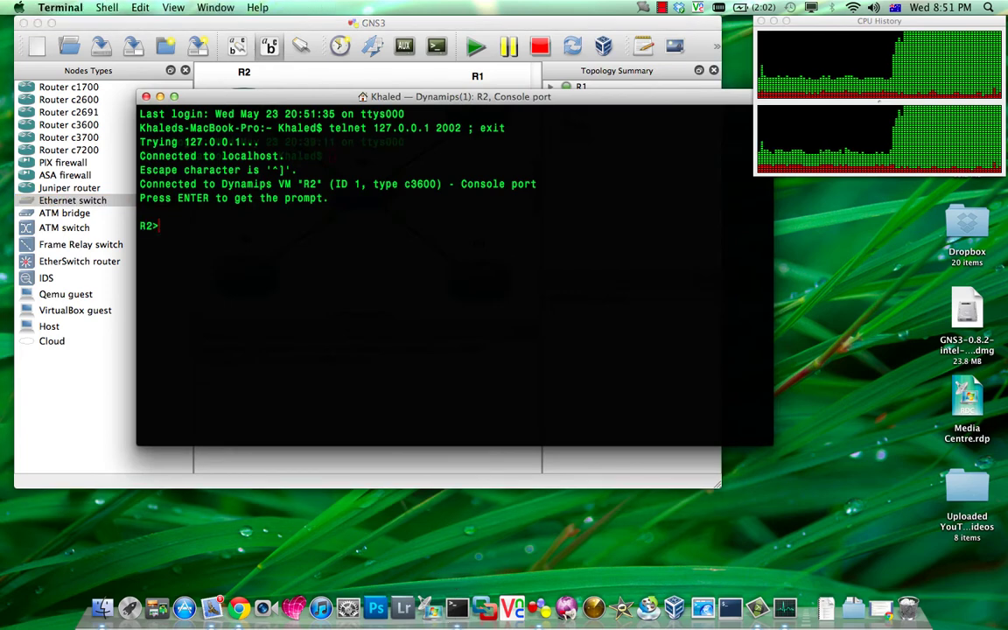
{"action": "type", "text": "en"}
{"action": "key", "text": "Return"}
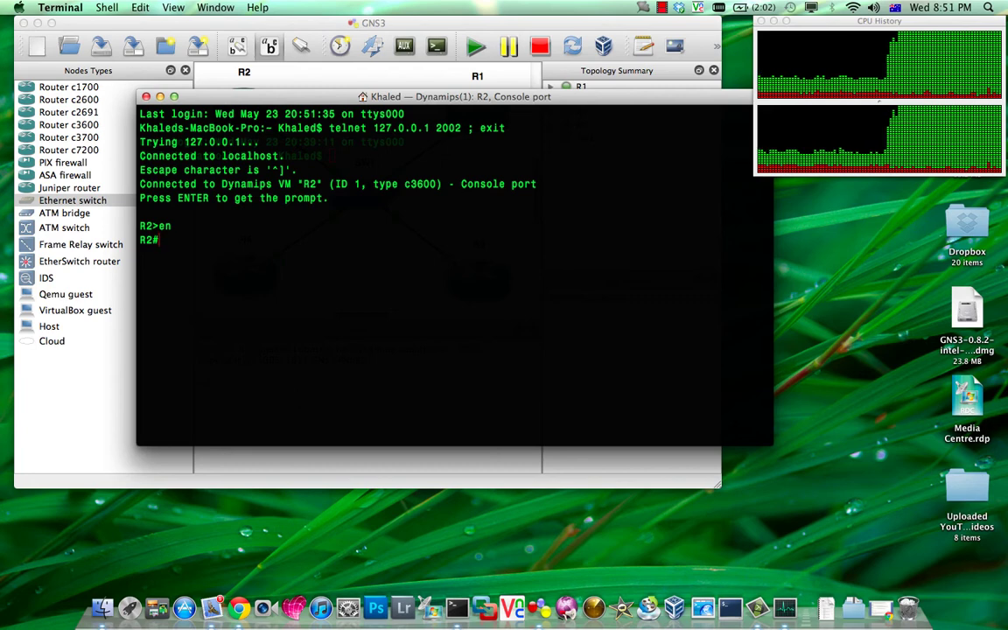
{"action": "type", "text": "show ip i"}
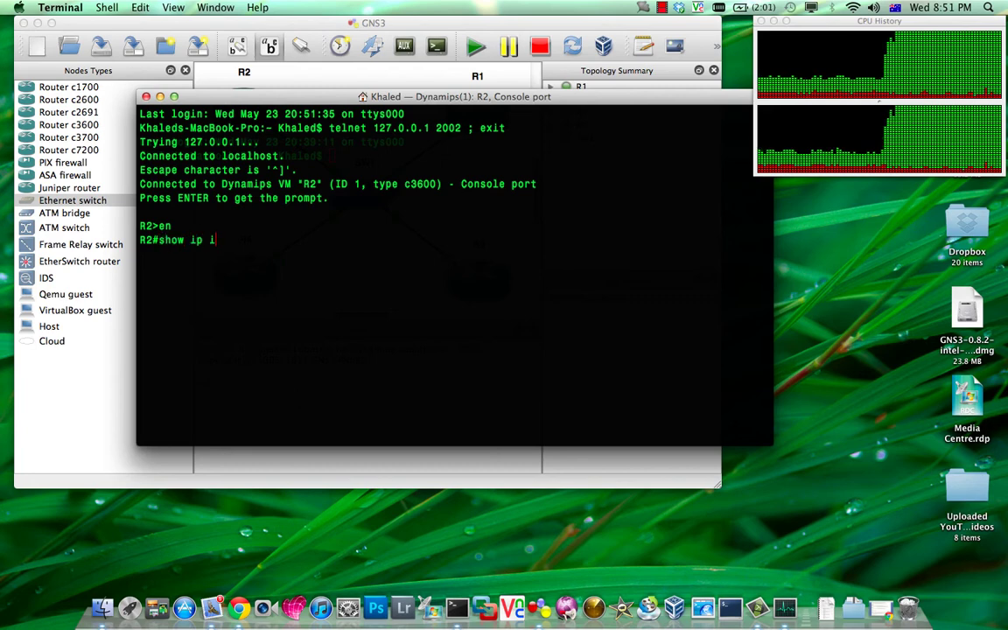
{"action": "type", "text": "nter bri"}
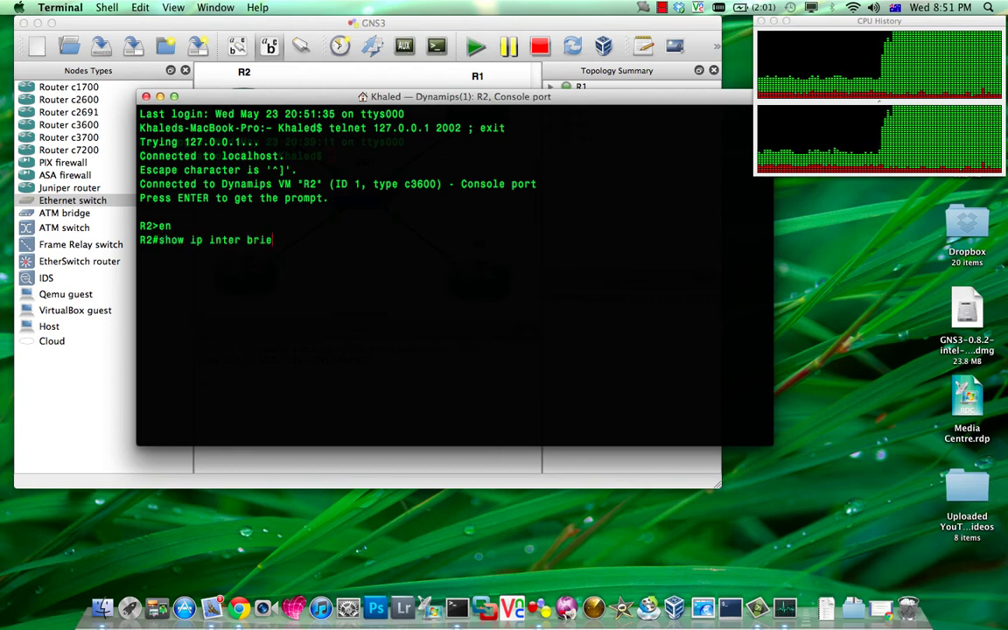
{"action": "type", "text": "e"}
{"action": "key", "text": "Return"}
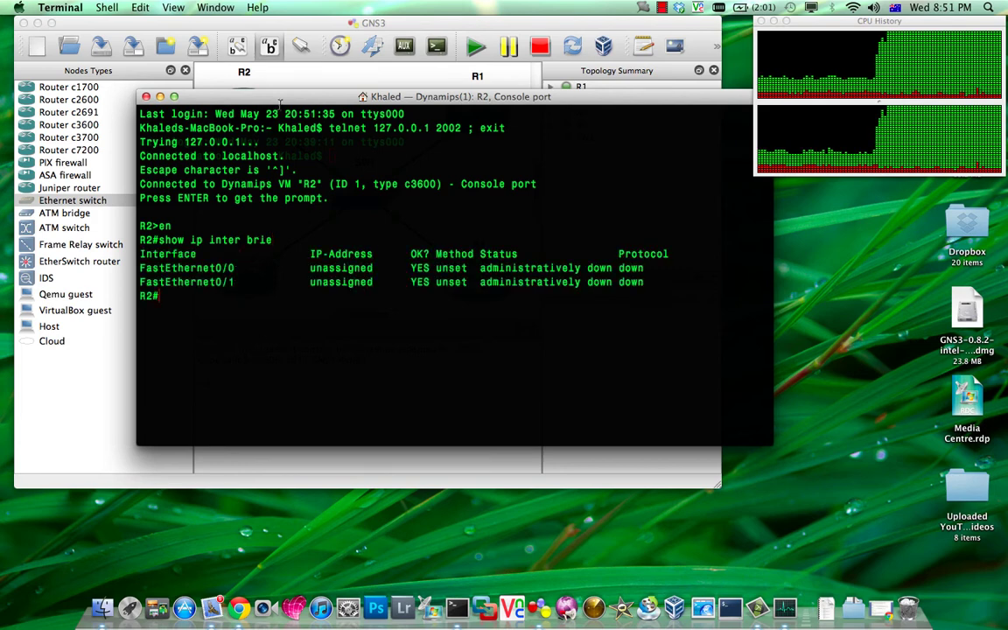
{"action": "left_click_drag", "start_coordinate": [265, 101], "coordinate": [304, 187]}
Close R2's console and the extra terminal window to get back to the GNS3 topology
{"action": "left_click", "coordinate": [146, 96]}
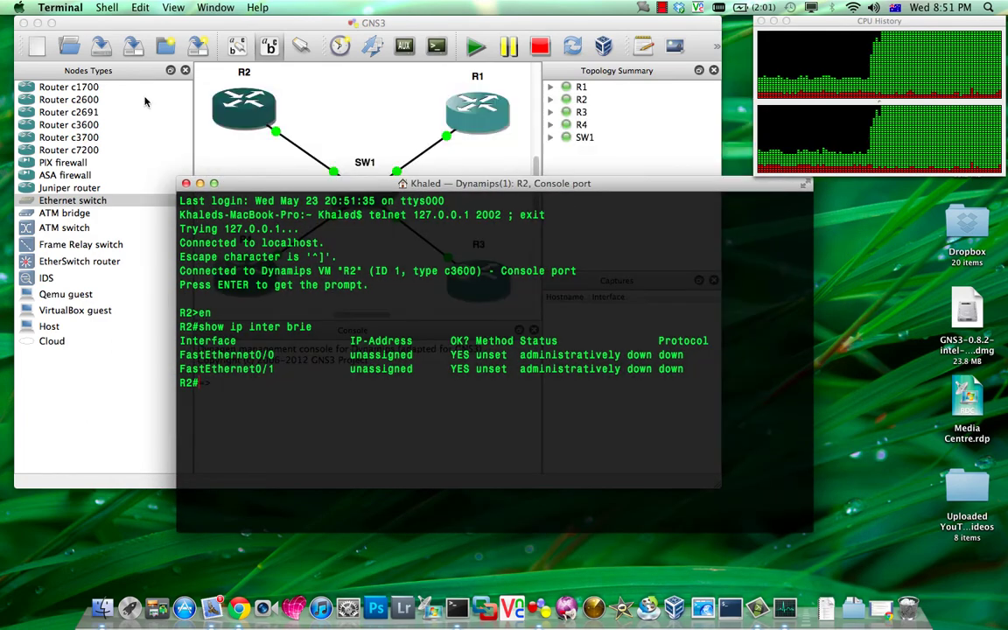
{"action": "left_click", "coordinate": [186, 183]}
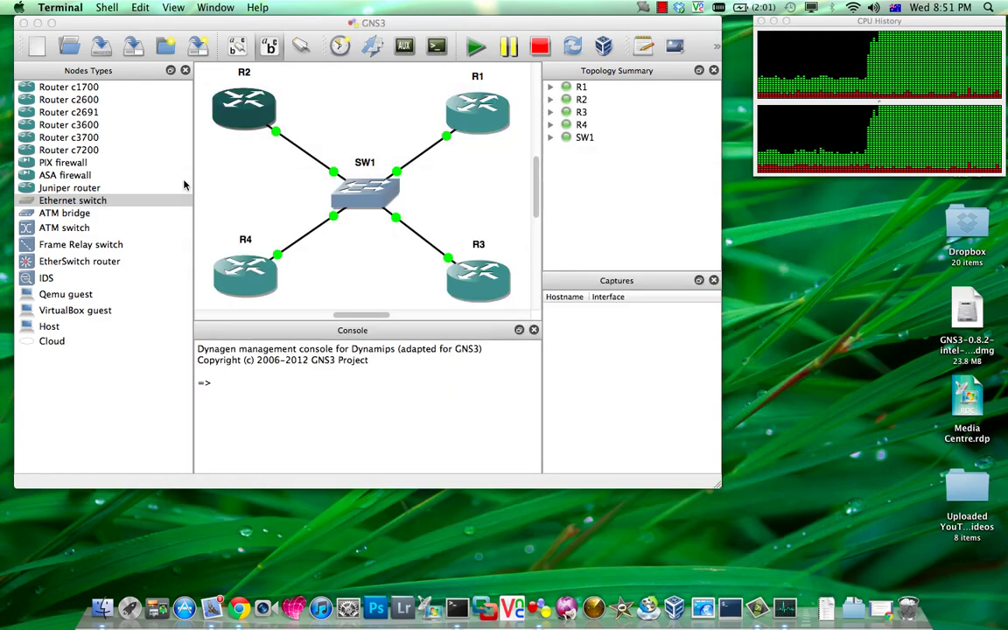
{"action": "left_click", "coordinate": [344, 290]}
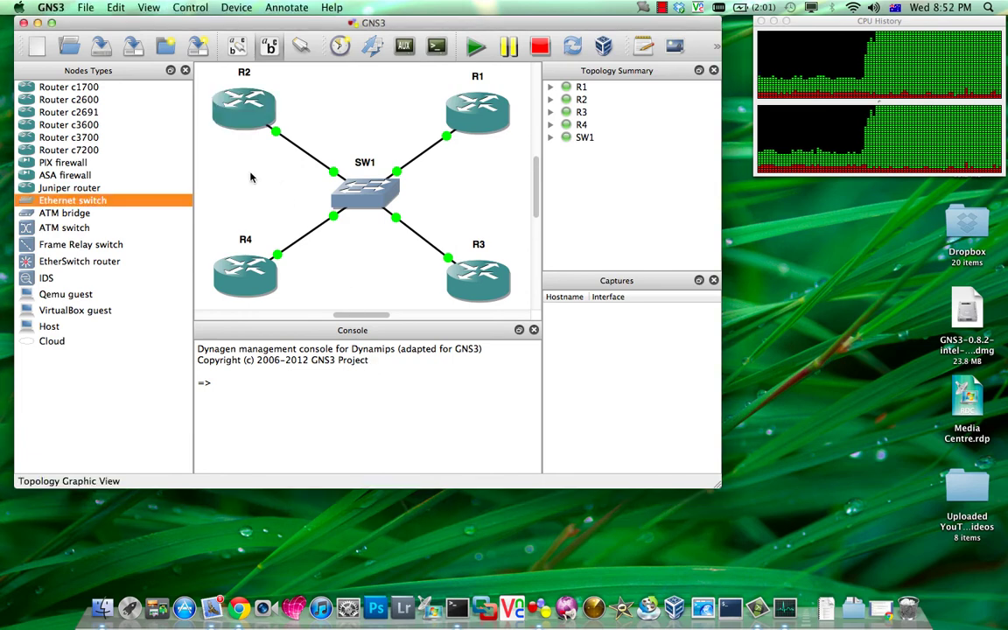
Calculate R2's idle-PC values and apply 1: 0x6047955c [71]
{"action": "right_click", "coordinate": [234, 116]}
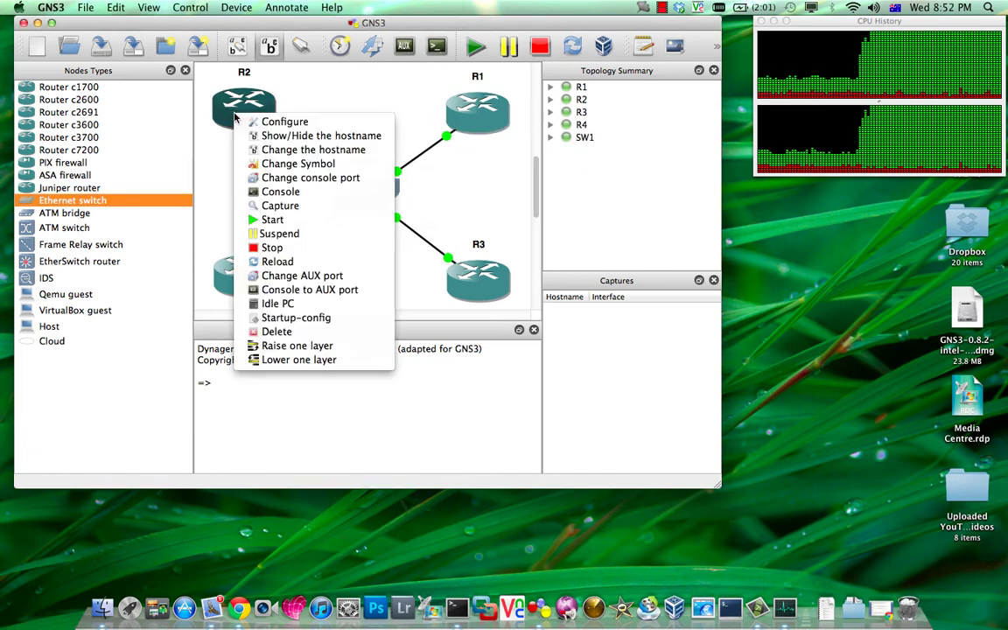
{"action": "left_click", "coordinate": [307, 304]}
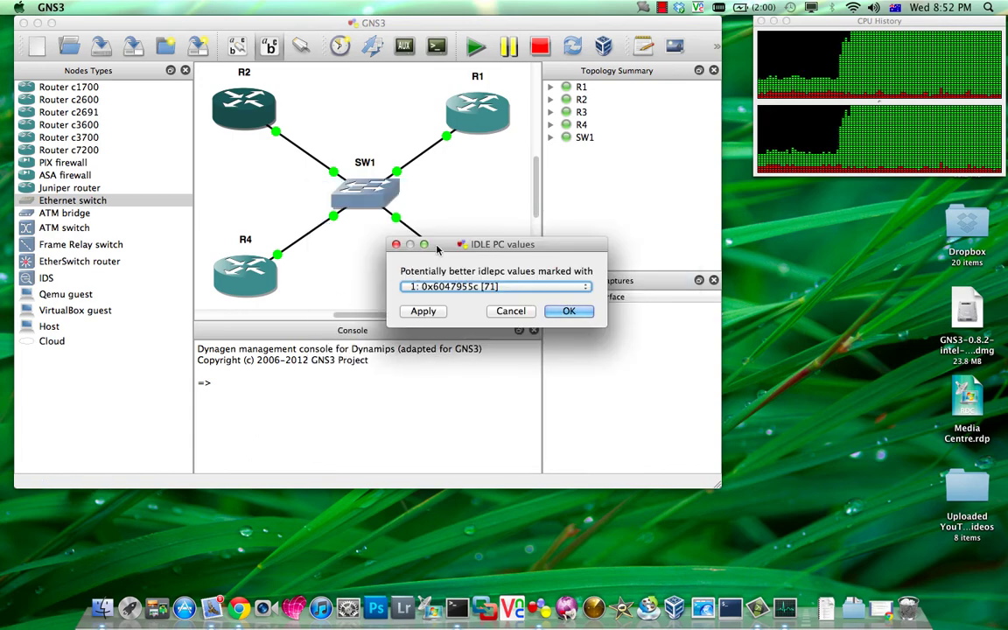
{"action": "left_click_drag", "start_coordinate": [438, 250], "coordinate": [339, 186]}
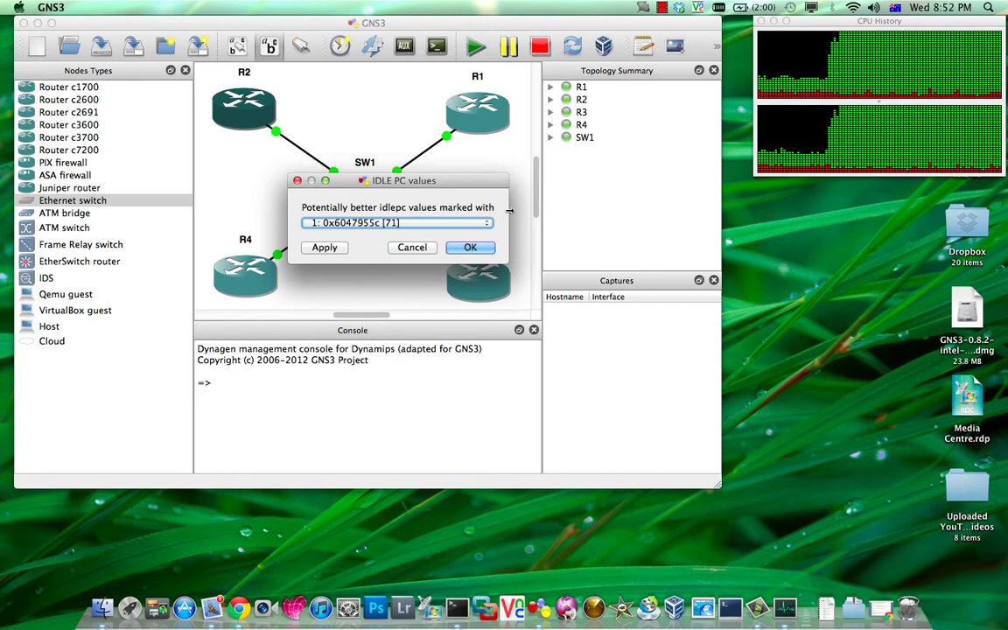
{"action": "left_click_drag", "start_coordinate": [508, 213], "coordinate": [566, 213]}
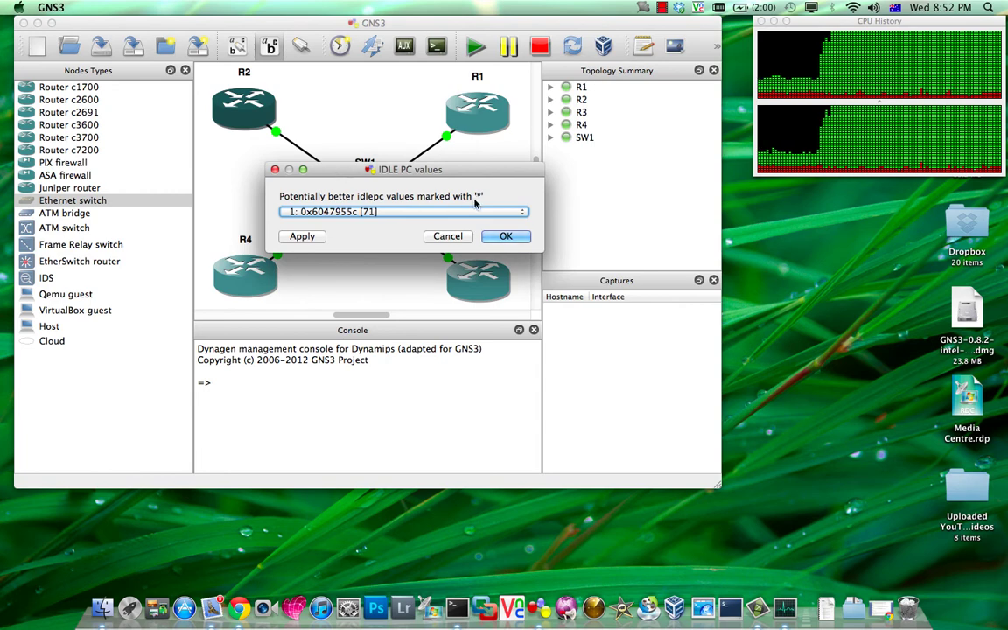
{"action": "left_click", "coordinate": [391, 213]}
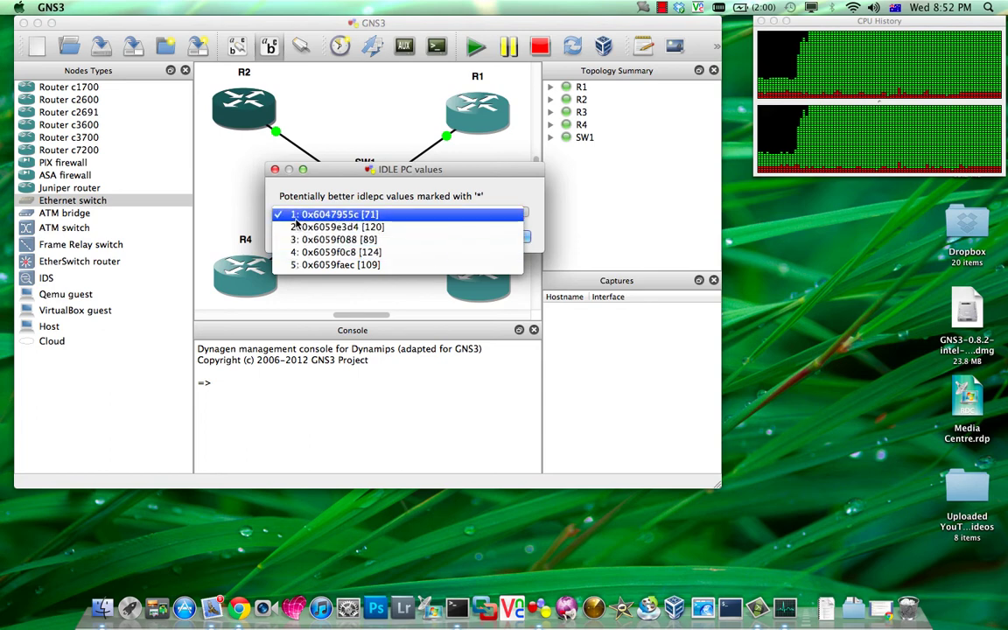
{"action": "left_click", "coordinate": [308, 176]}
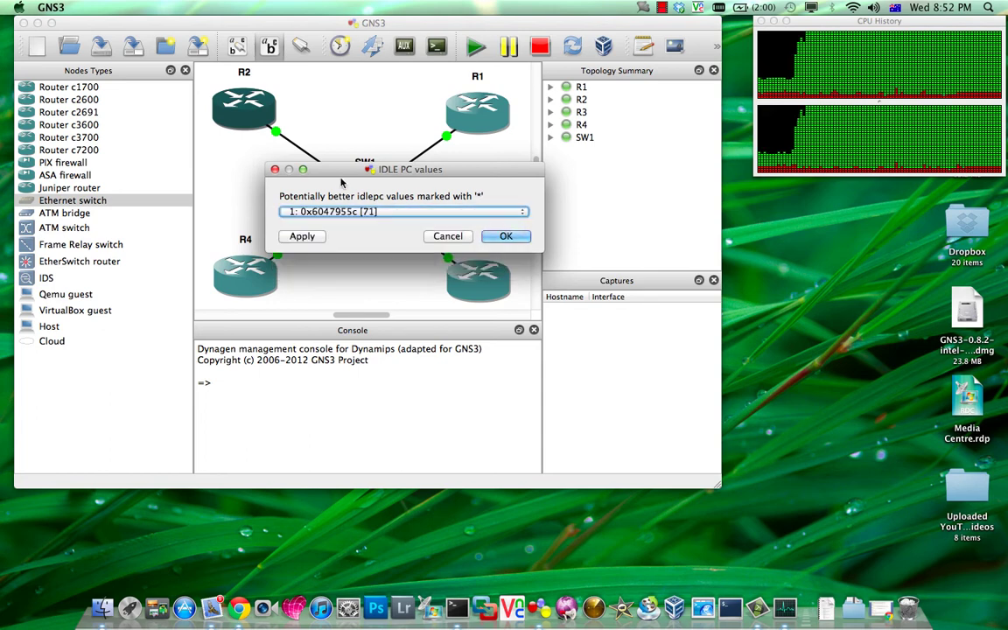
{"action": "left_click", "coordinate": [505, 238]}
{"action": "left_click", "coordinate": [496, 226]}
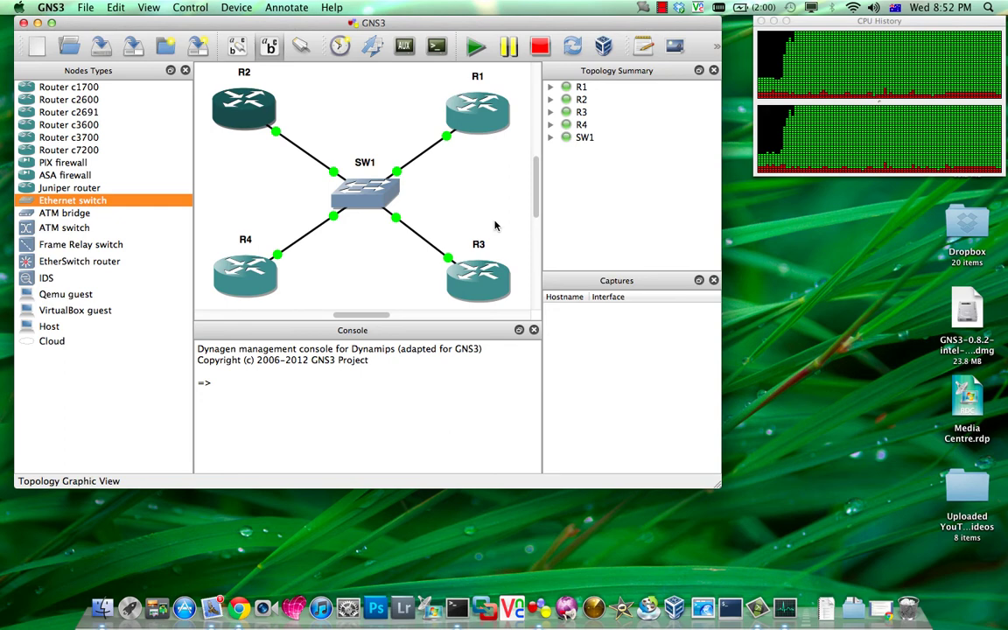
Recalculate R2's idle-PC values and apply 2: 0x6059f088 [93] instead
{"action": "left_click", "coordinate": [310, 103]}
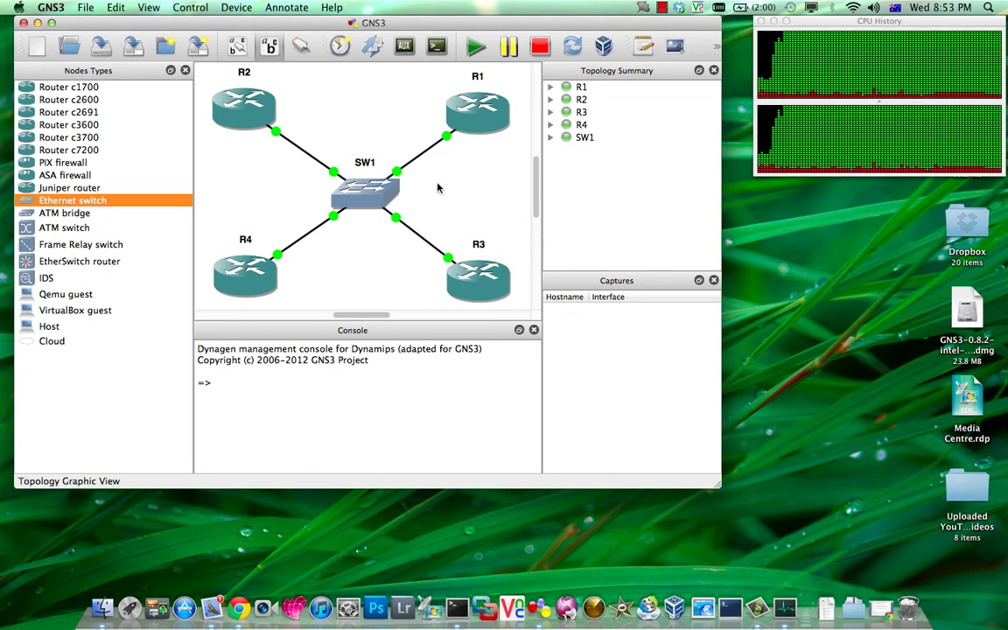
{"action": "right_click", "coordinate": [243, 127]}
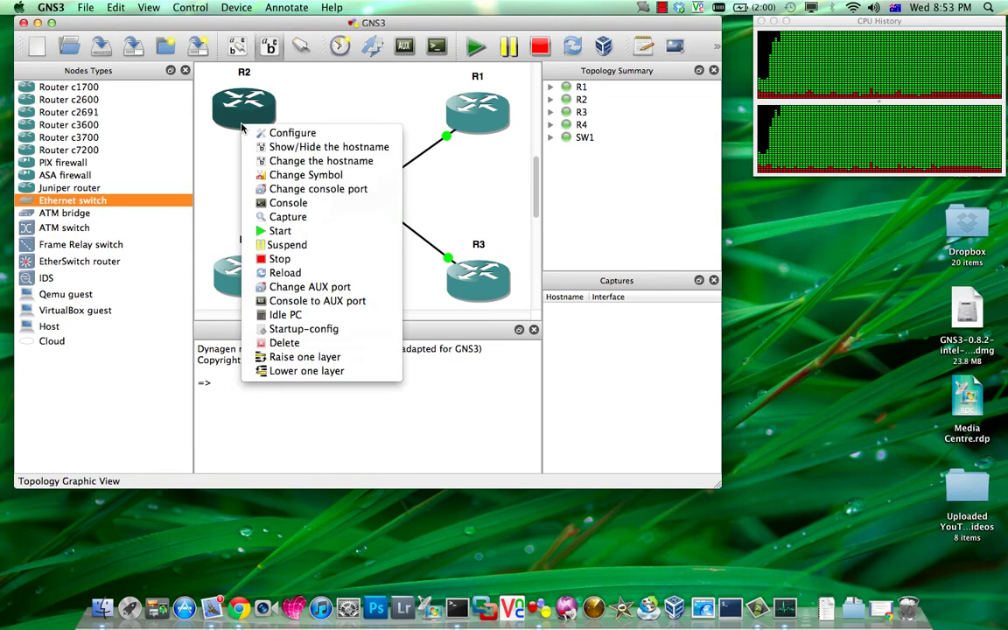
{"action": "left_click", "coordinate": [297, 314]}
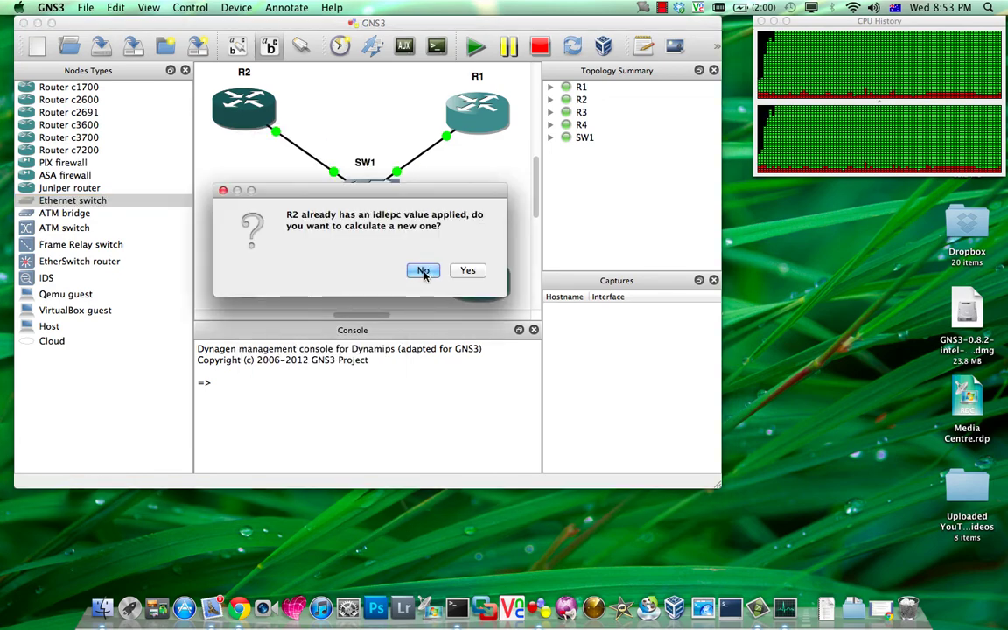
{"action": "left_click", "coordinate": [468, 271]}
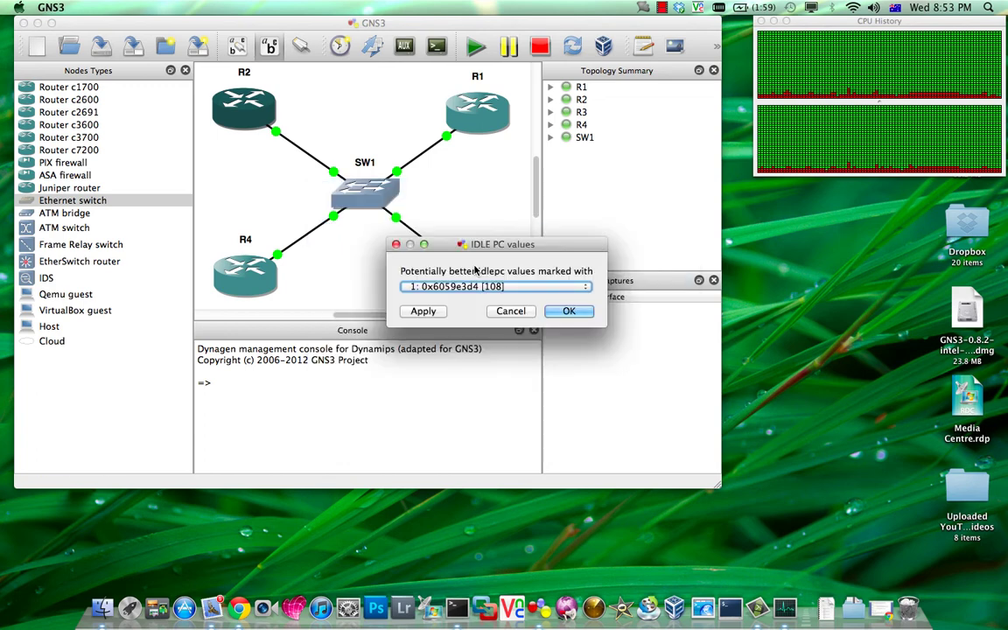
{"action": "left_click_drag", "start_coordinate": [443, 251], "coordinate": [289, 120]}
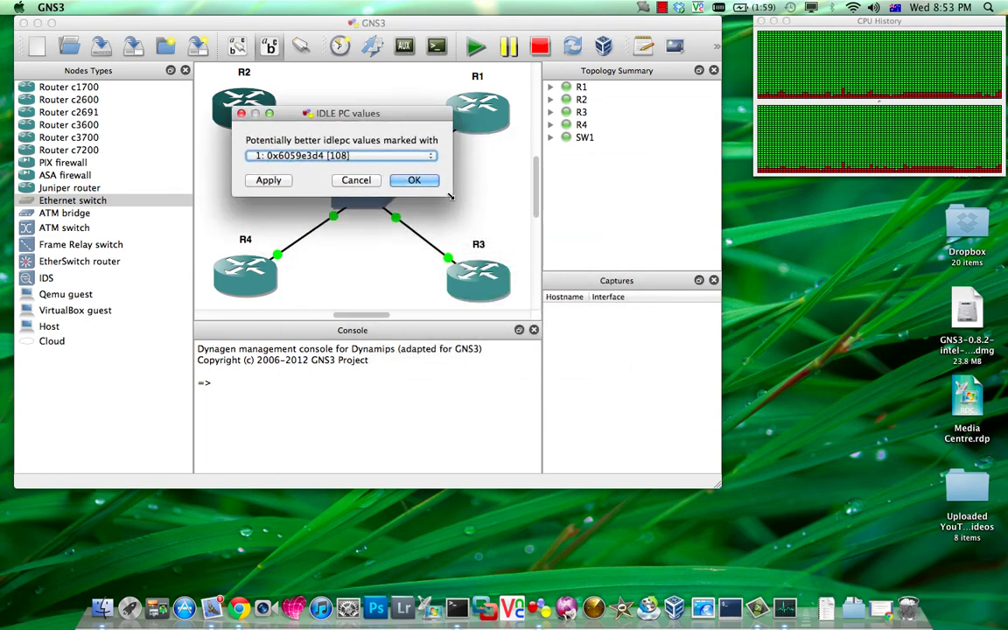
{"action": "left_click_drag", "start_coordinate": [452, 196], "coordinate": [523, 226]}
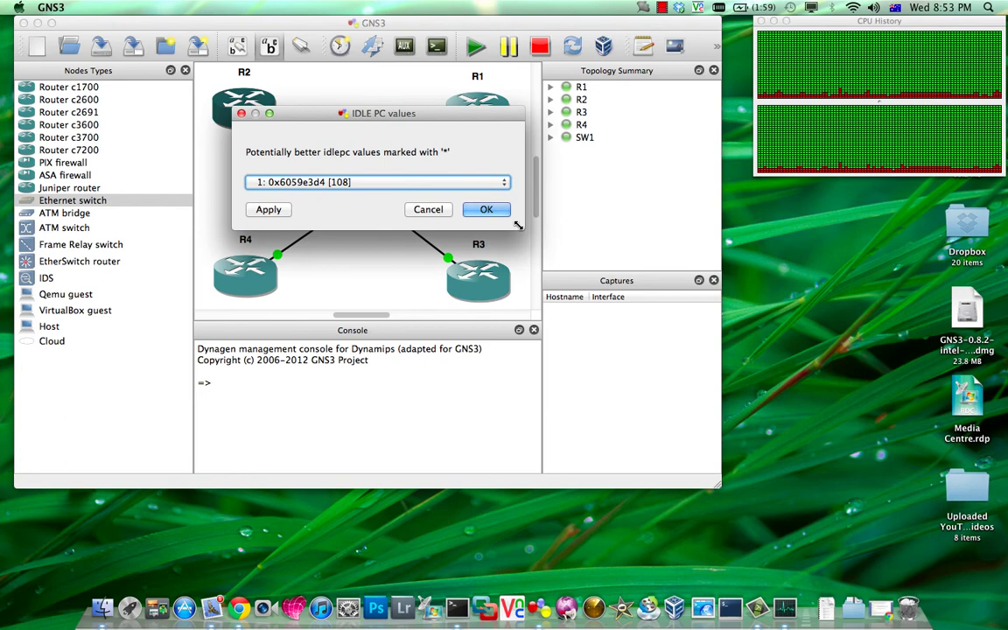
{"action": "left_click", "coordinate": [396, 182]}
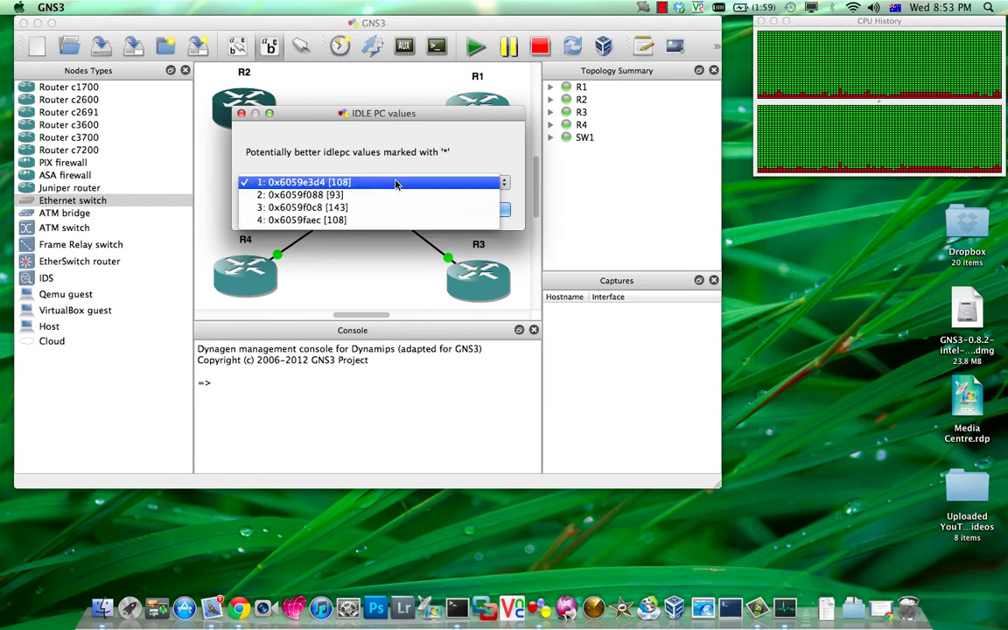
{"action": "left_click", "coordinate": [302, 195]}
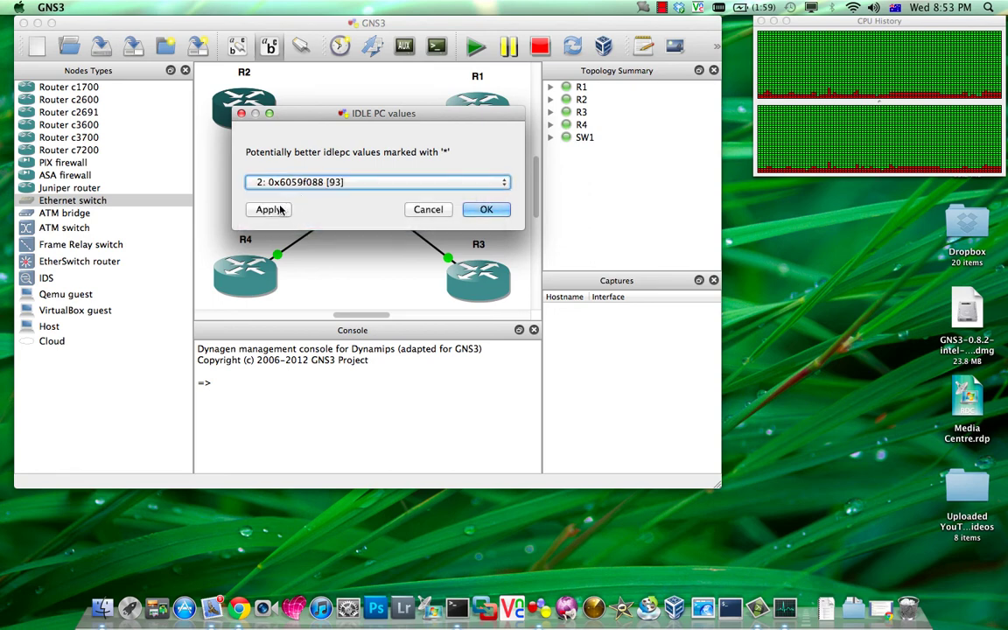
{"action": "left_click", "coordinate": [480, 210]}
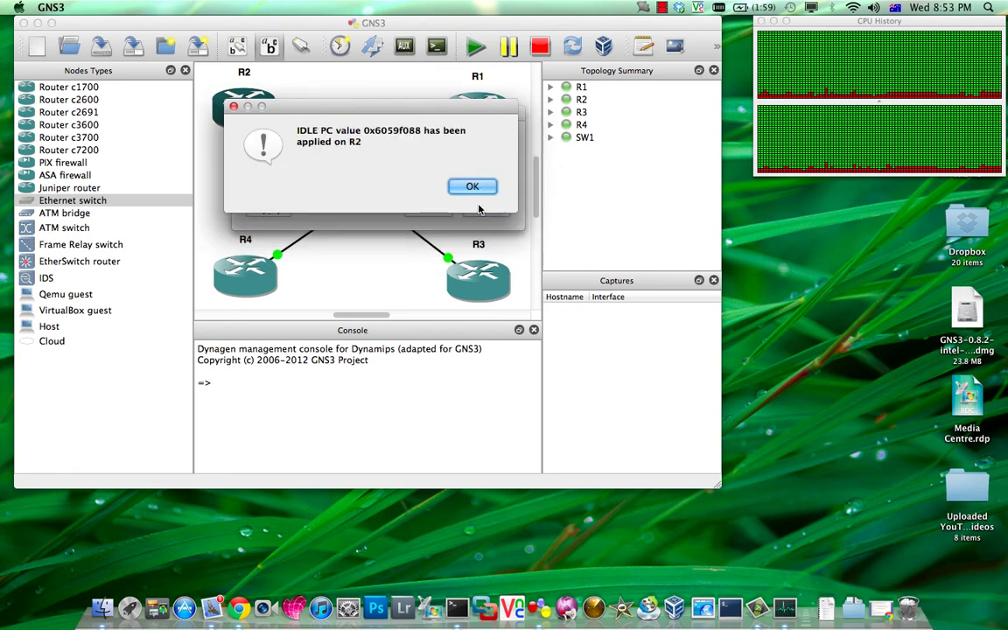
{"action": "left_click", "coordinate": [429, 167]}
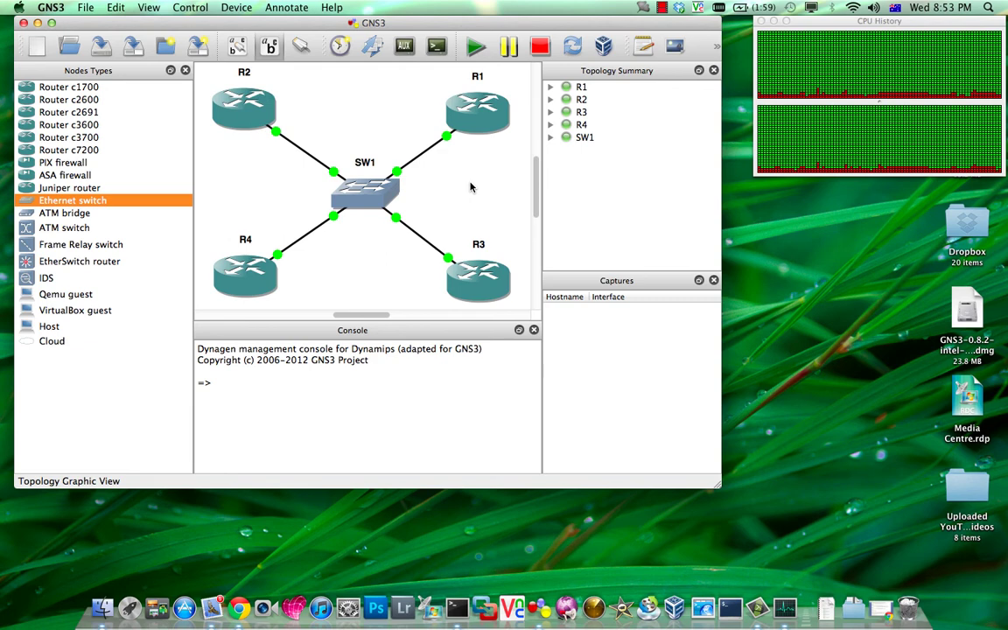
Run R2's Idle PC calculation again and apply 6: 0x6059faec [90]
{"action": "right_click", "coordinate": [227, 107]}
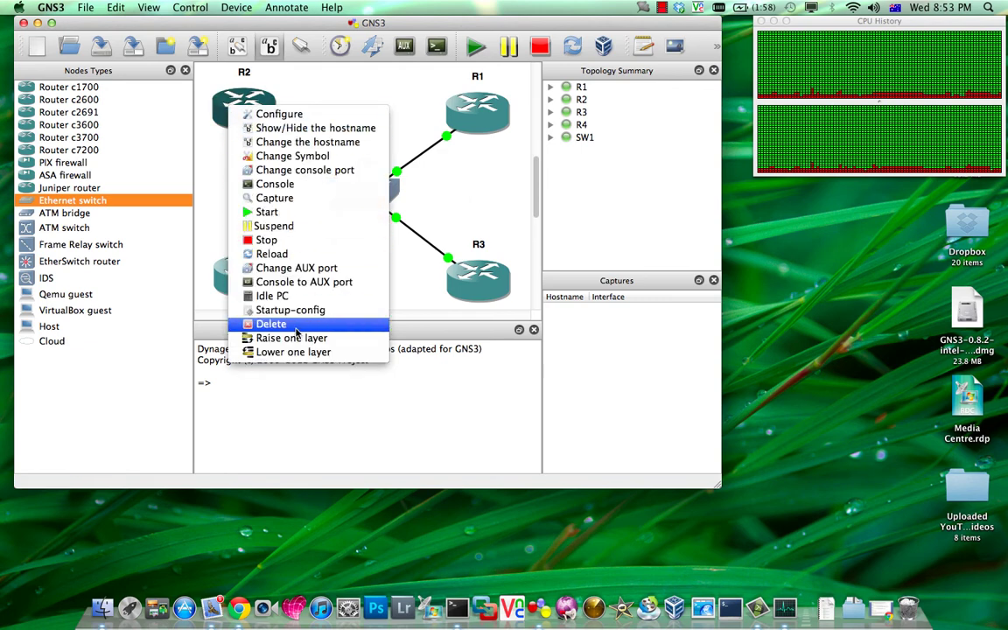
{"action": "left_click", "coordinate": [285, 297]}
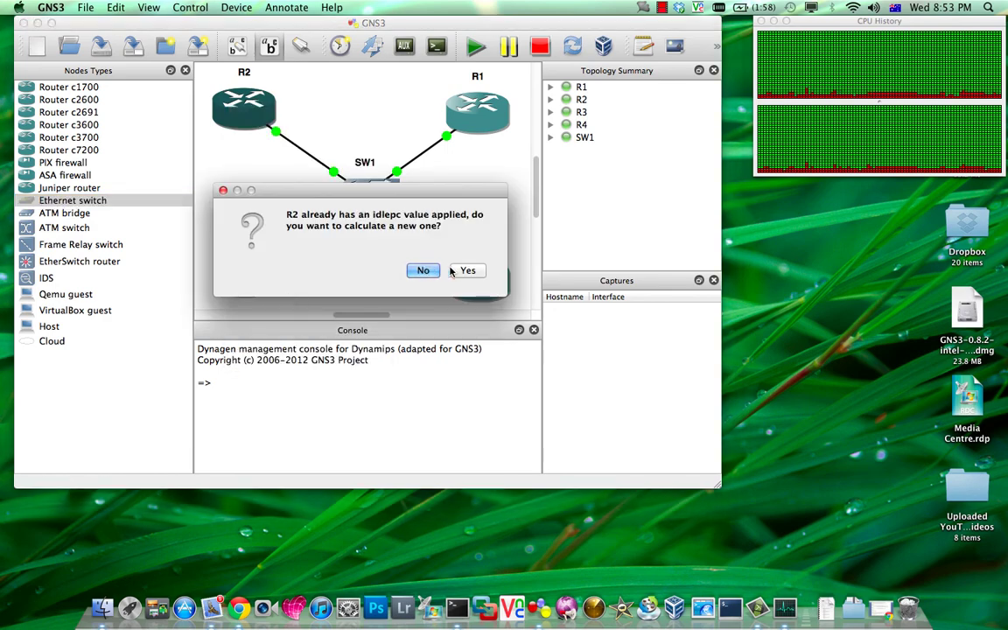
{"action": "left_click", "coordinate": [457, 272]}
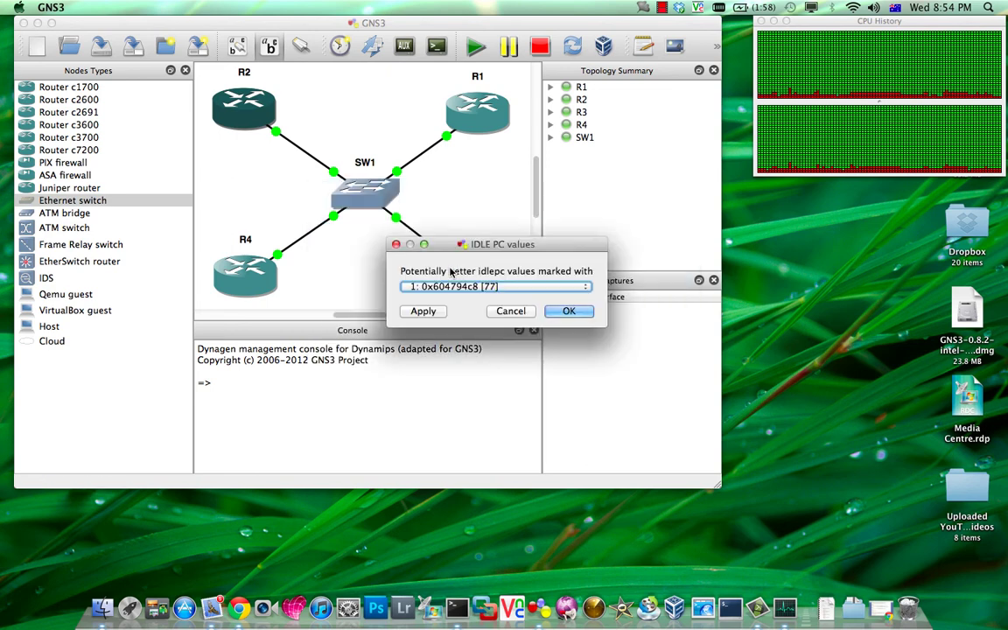
{"action": "left_click", "coordinate": [374, 230]}
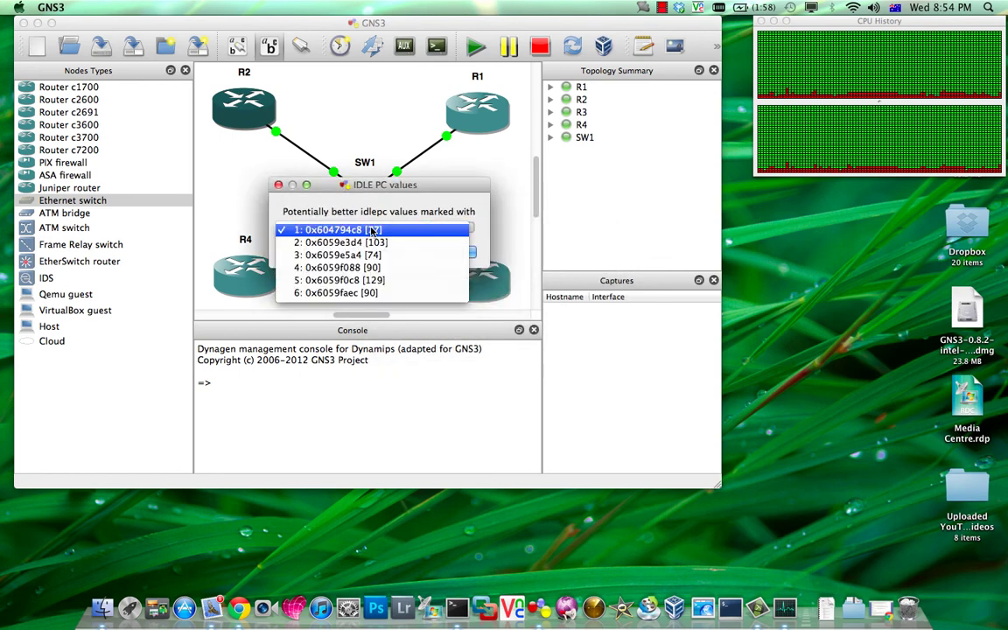
{"action": "left_click", "coordinate": [369, 292]}
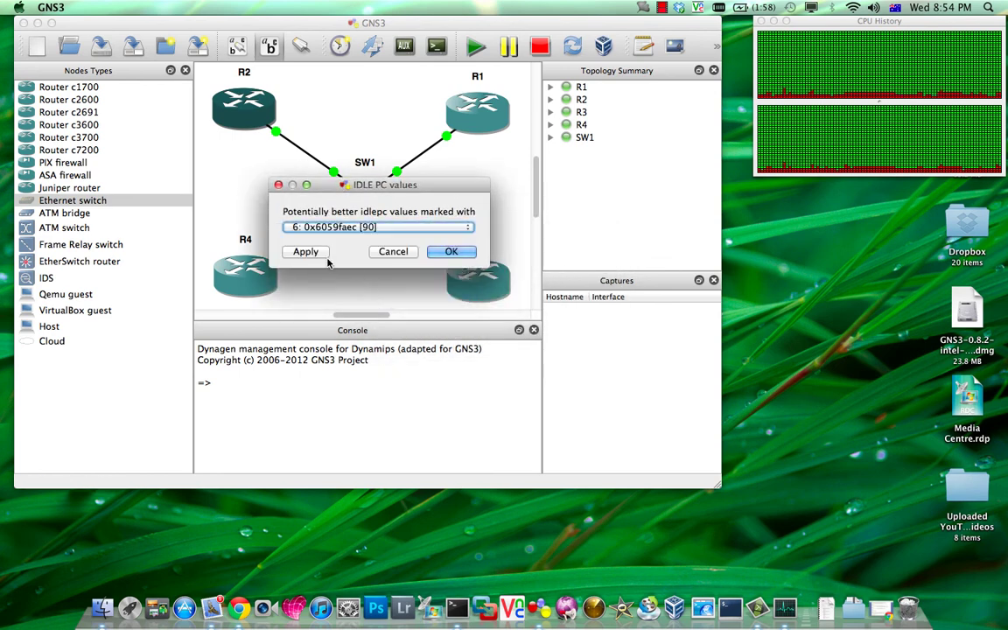
{"action": "left_click", "coordinate": [451, 252]}
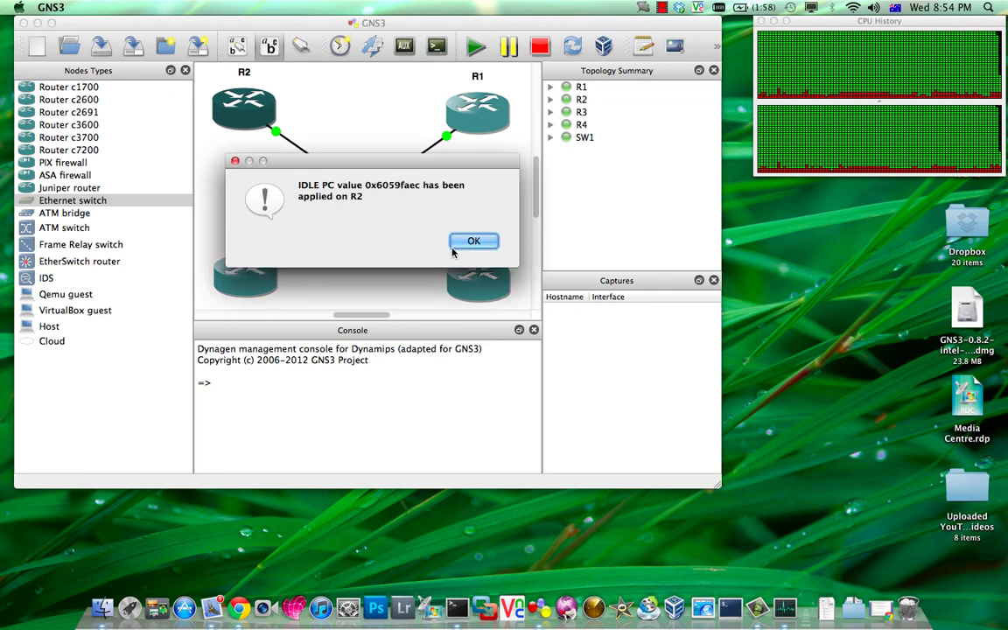
Dismiss the idle-PC notice, then shift the GNS3 window and close it
{"action": "left_click", "coordinate": [464, 247]}
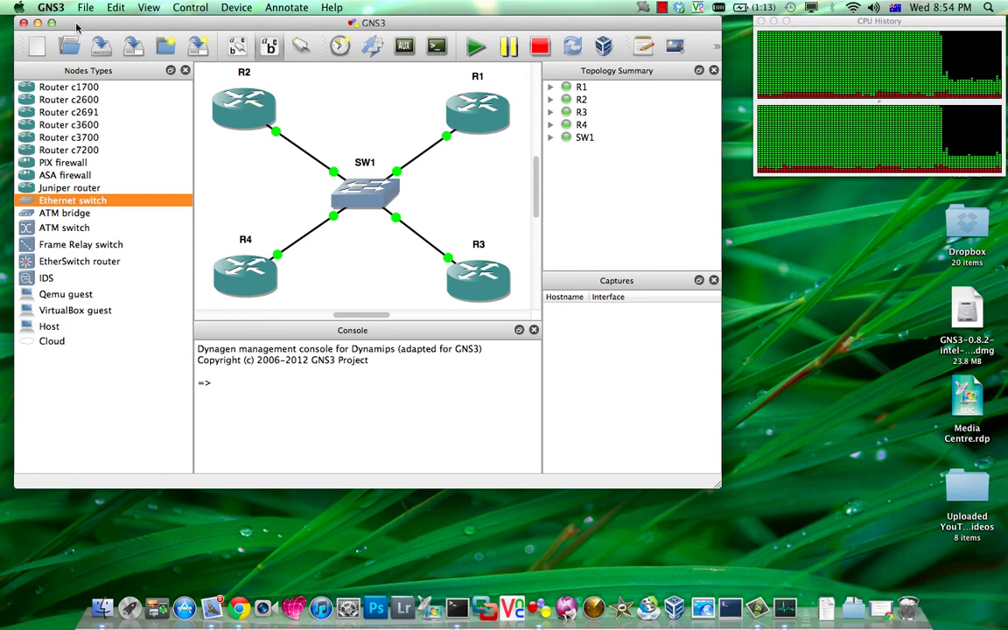
{"action": "left_click_drag", "start_coordinate": [85, 24], "coordinate": [152, 48]}
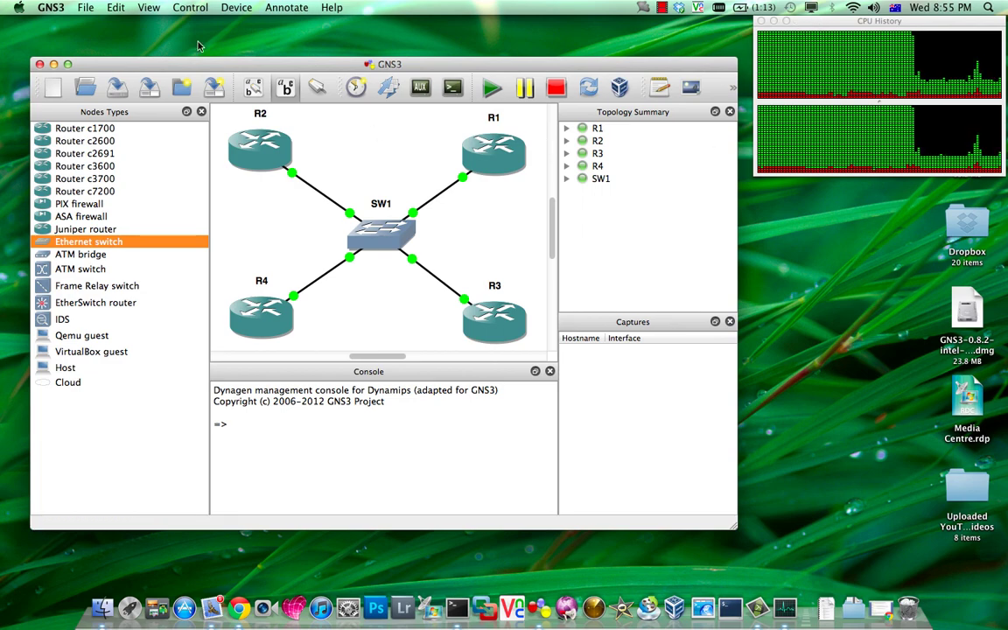
{"action": "left_click", "coordinate": [39, 64]}
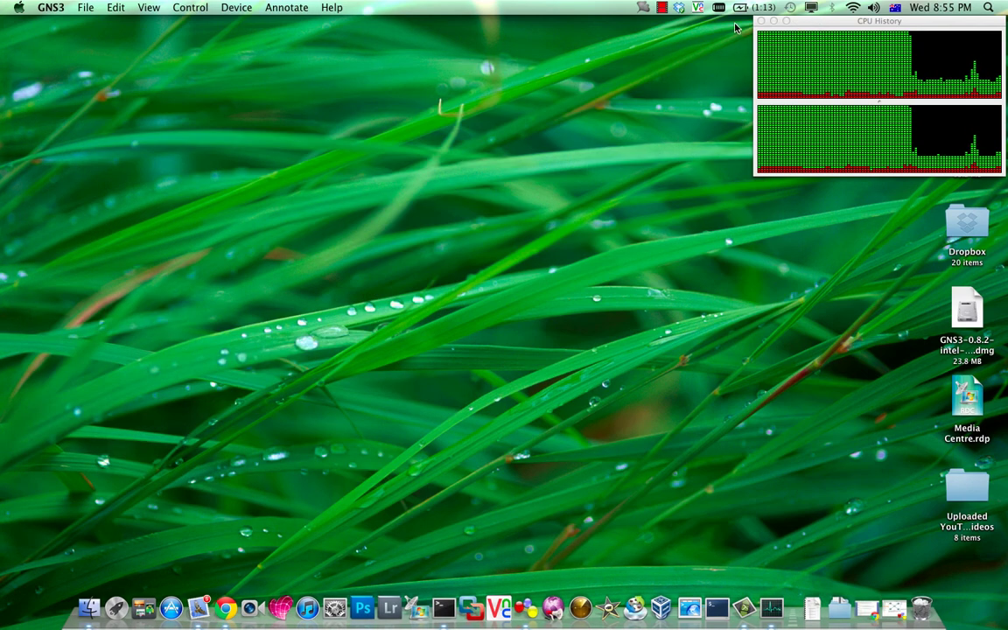